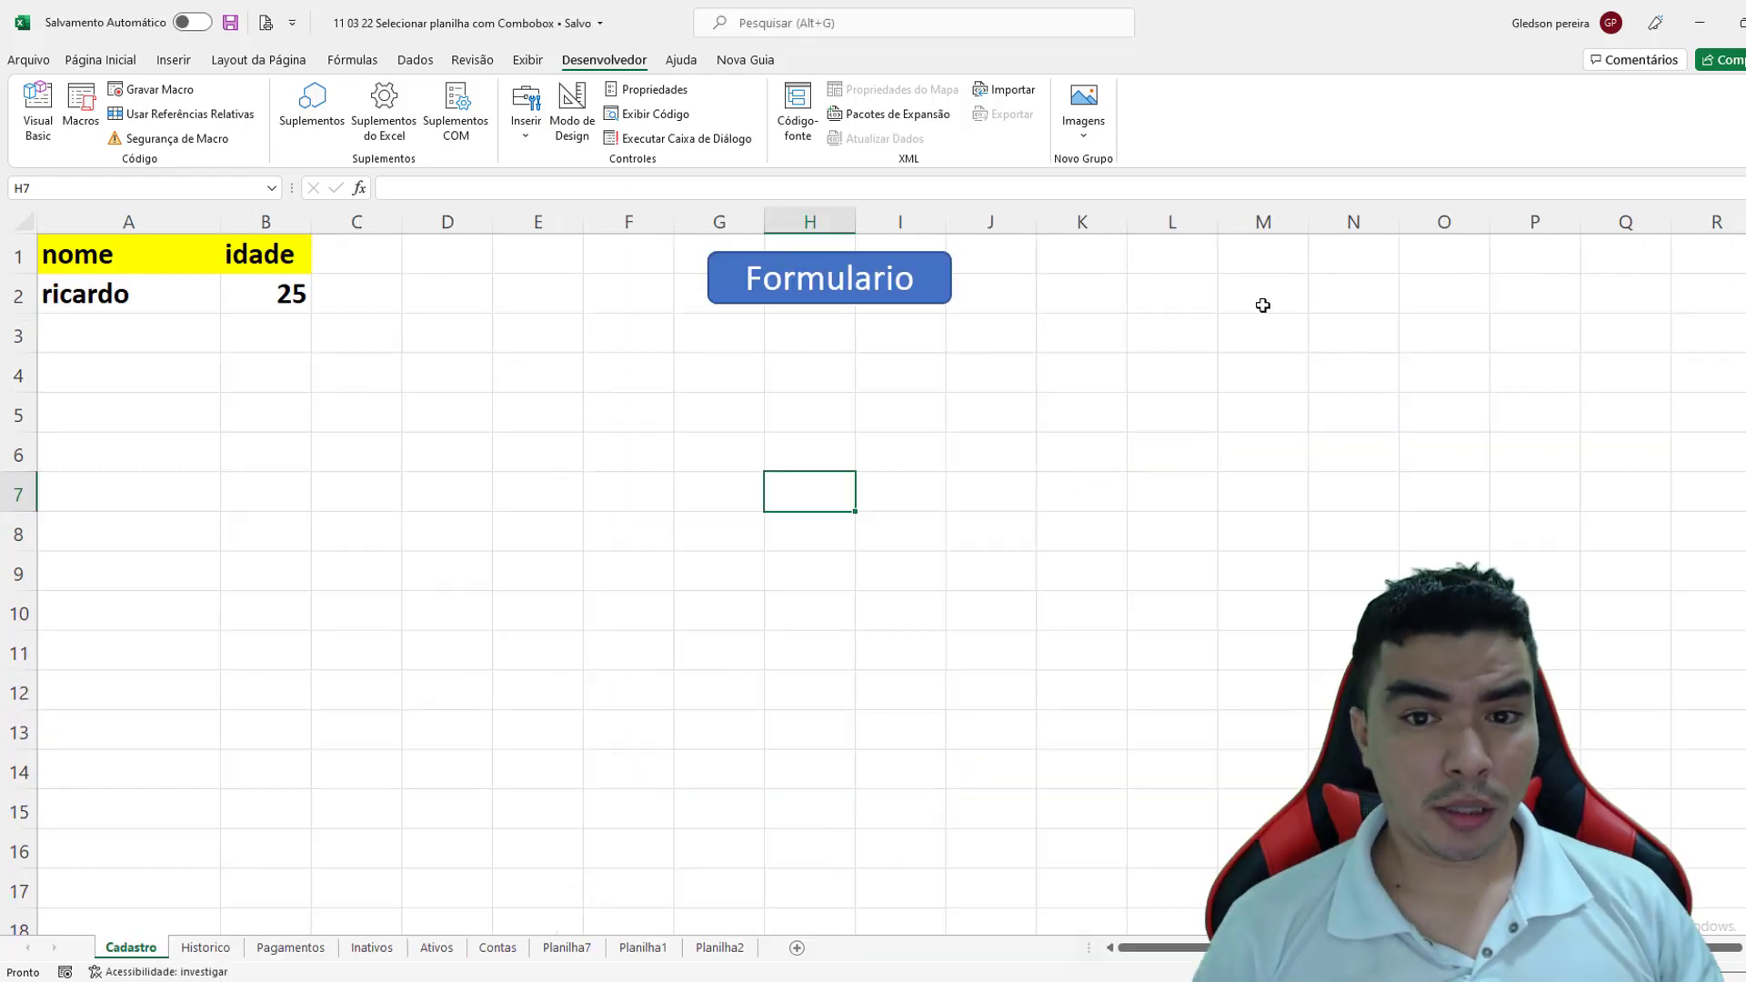
- Use the sheet-picker form to jump to Historico, Contas, then Planilha7, and close it
{"action": "left_click", "coordinate": [811, 301]}
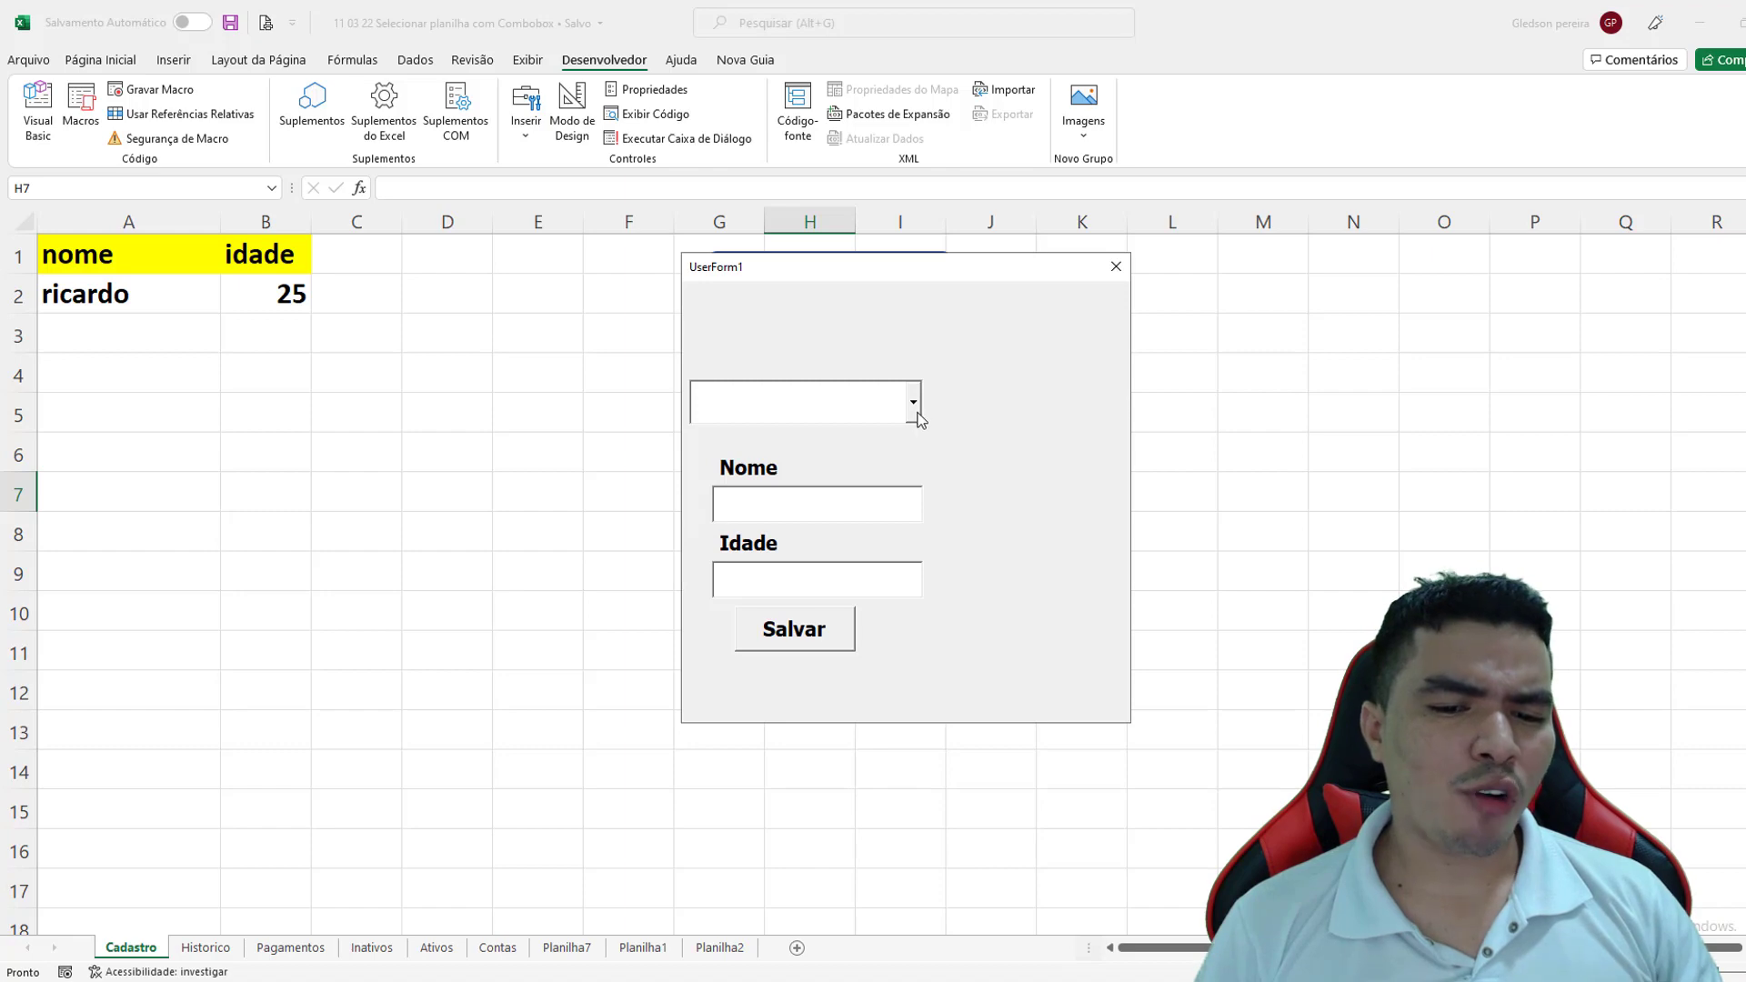
{"action": "left_click", "coordinate": [915, 411]}
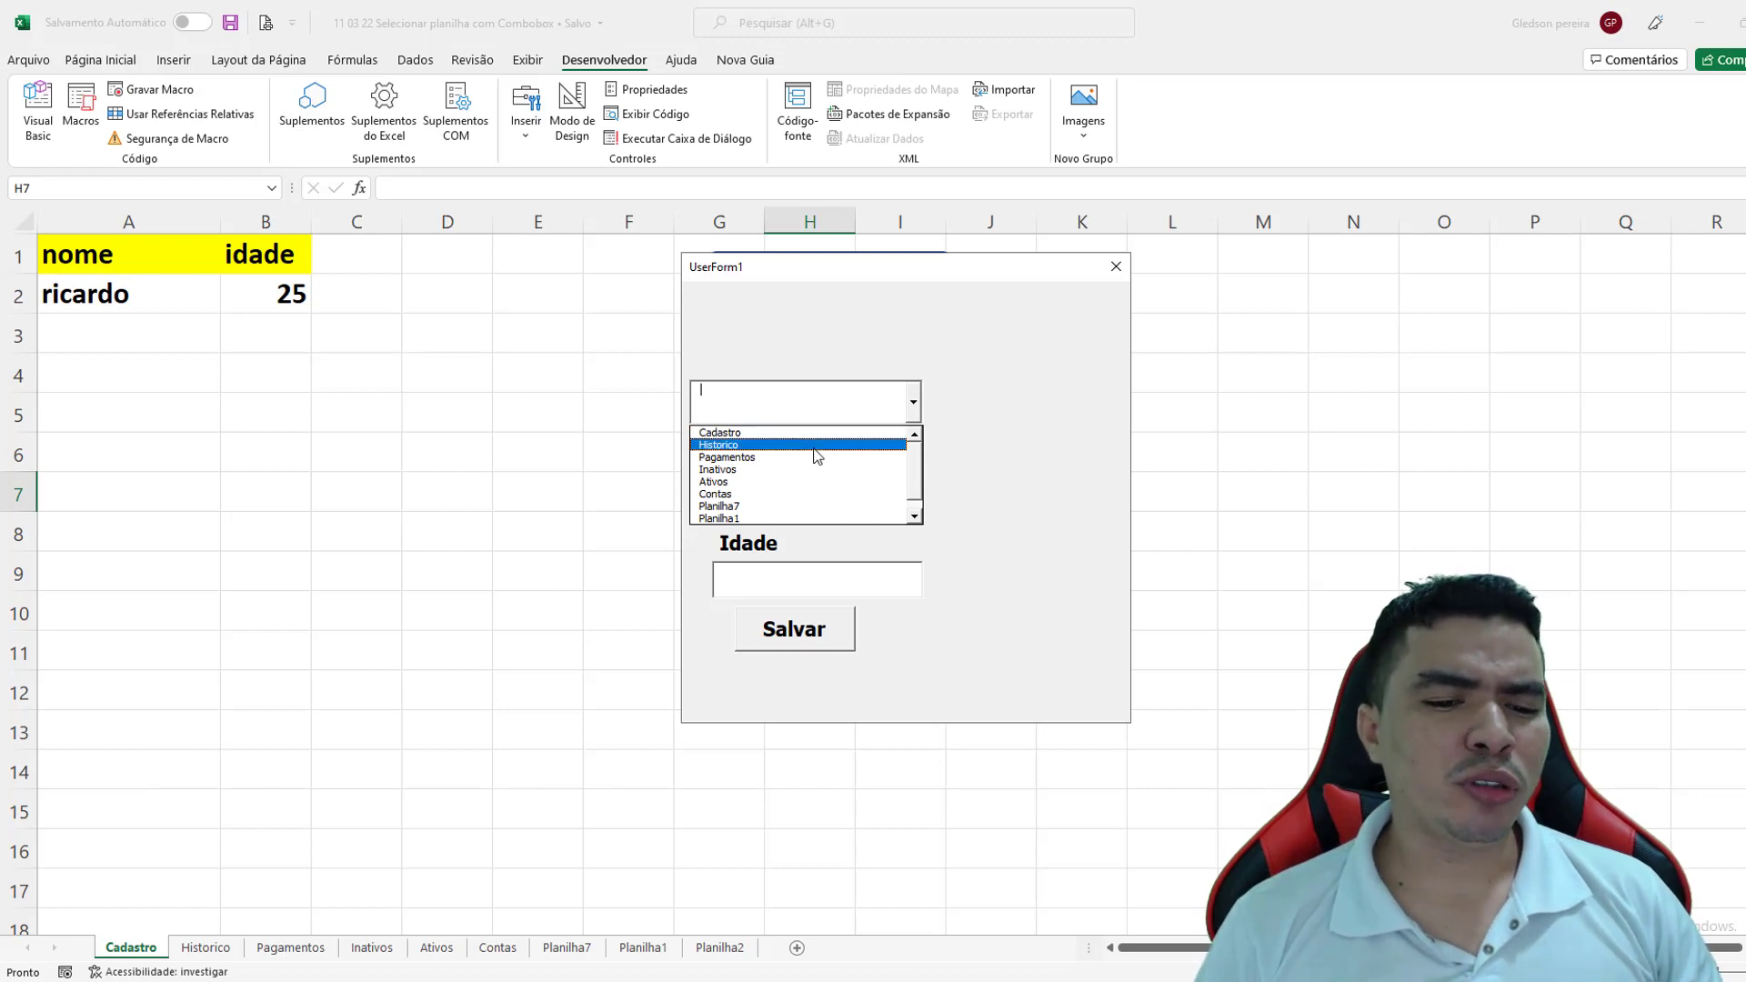
{"action": "left_click", "coordinate": [817, 445]}
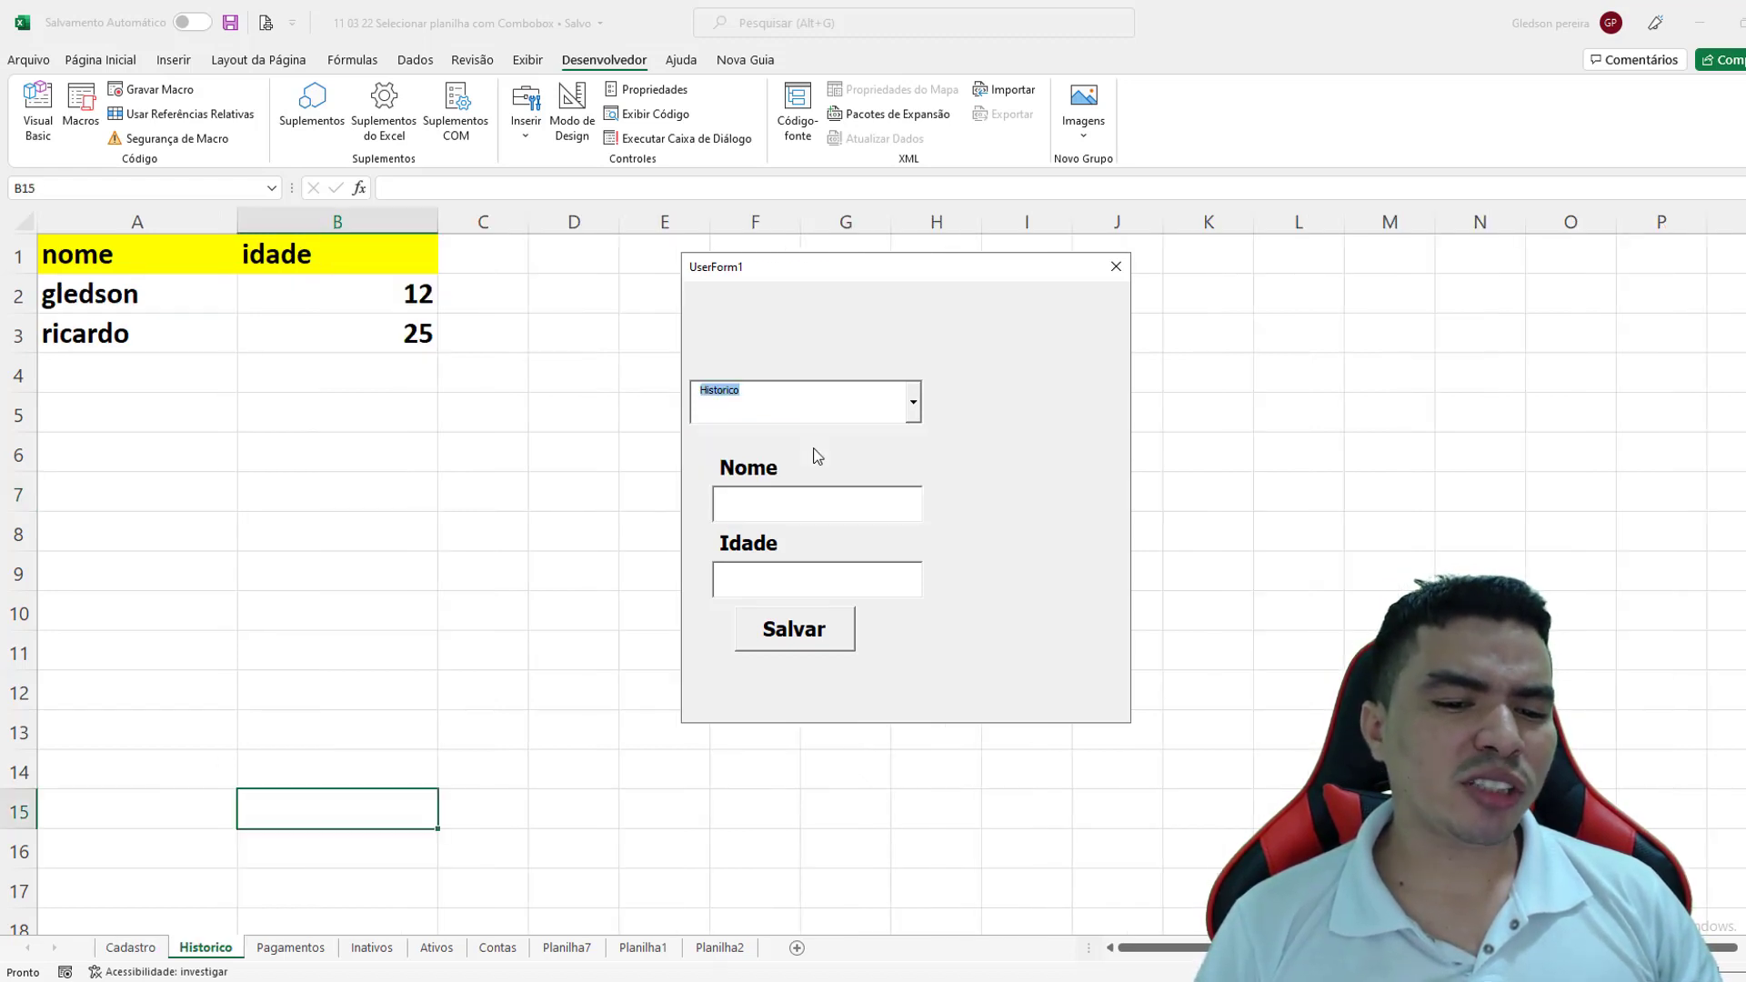
{"action": "left_click", "coordinate": [914, 409]}
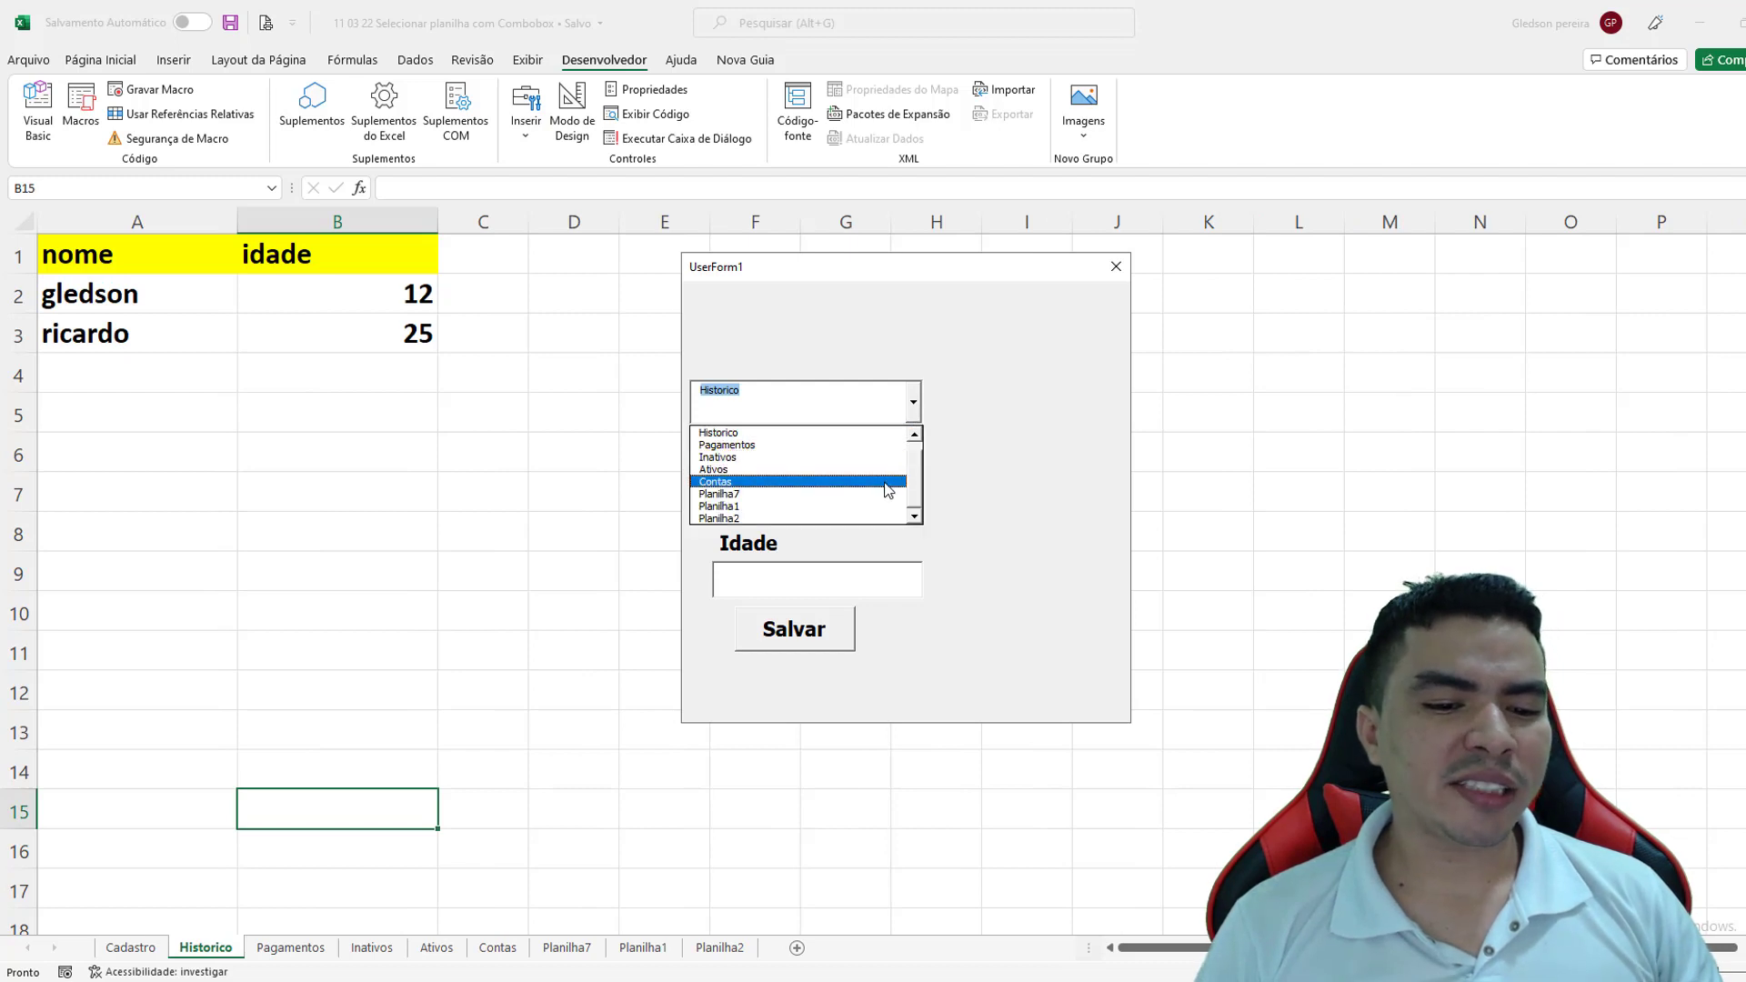
{"action": "left_click", "coordinate": [892, 484]}
{"action": "left_click", "coordinate": [913, 415]}
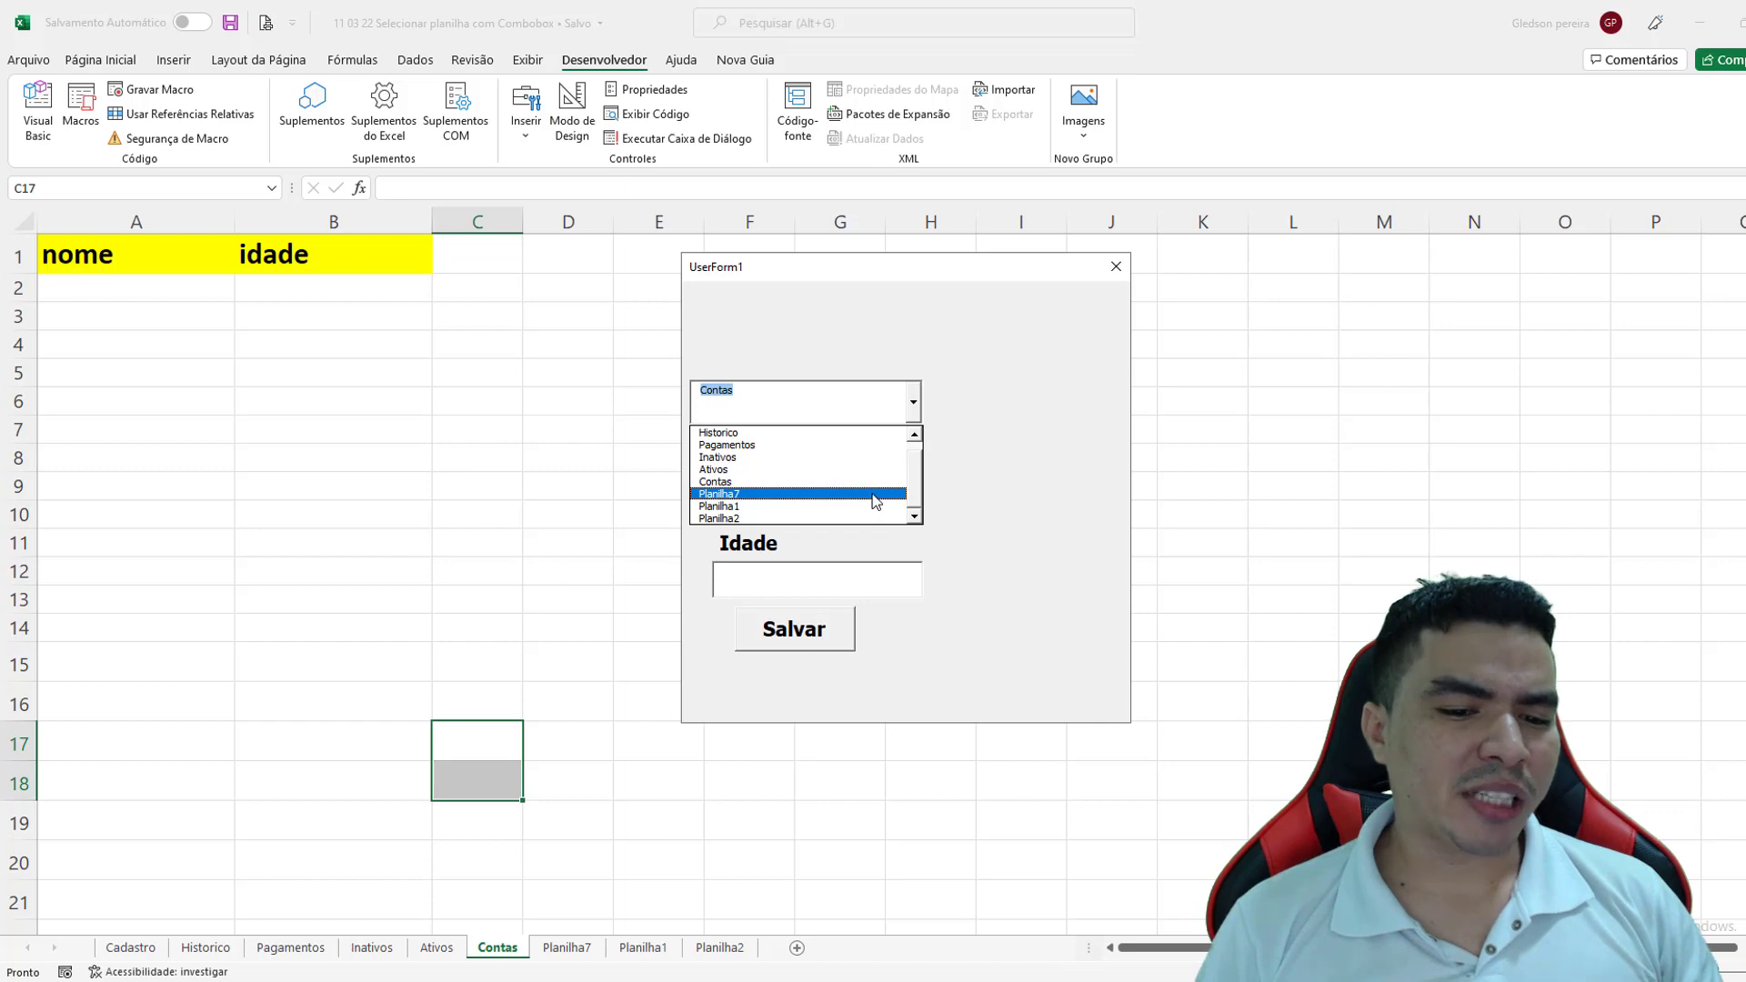
{"action": "left_click", "coordinate": [874, 494]}
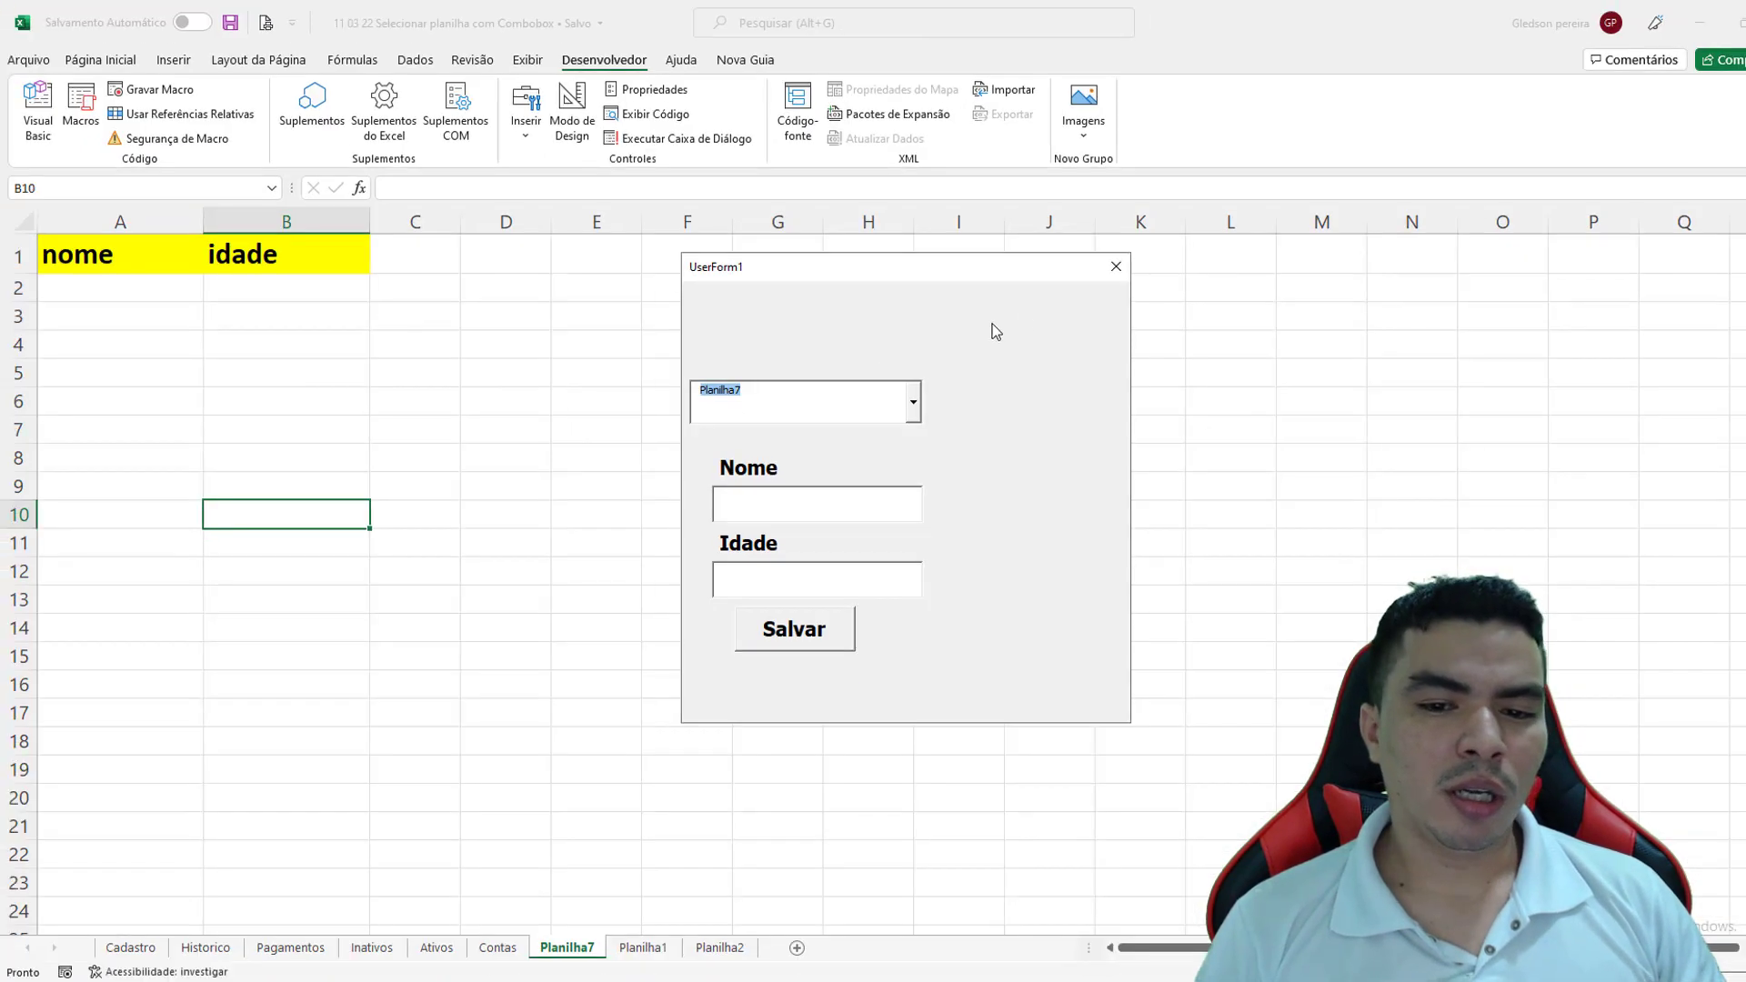
{"action": "left_click", "coordinate": [1115, 267]}
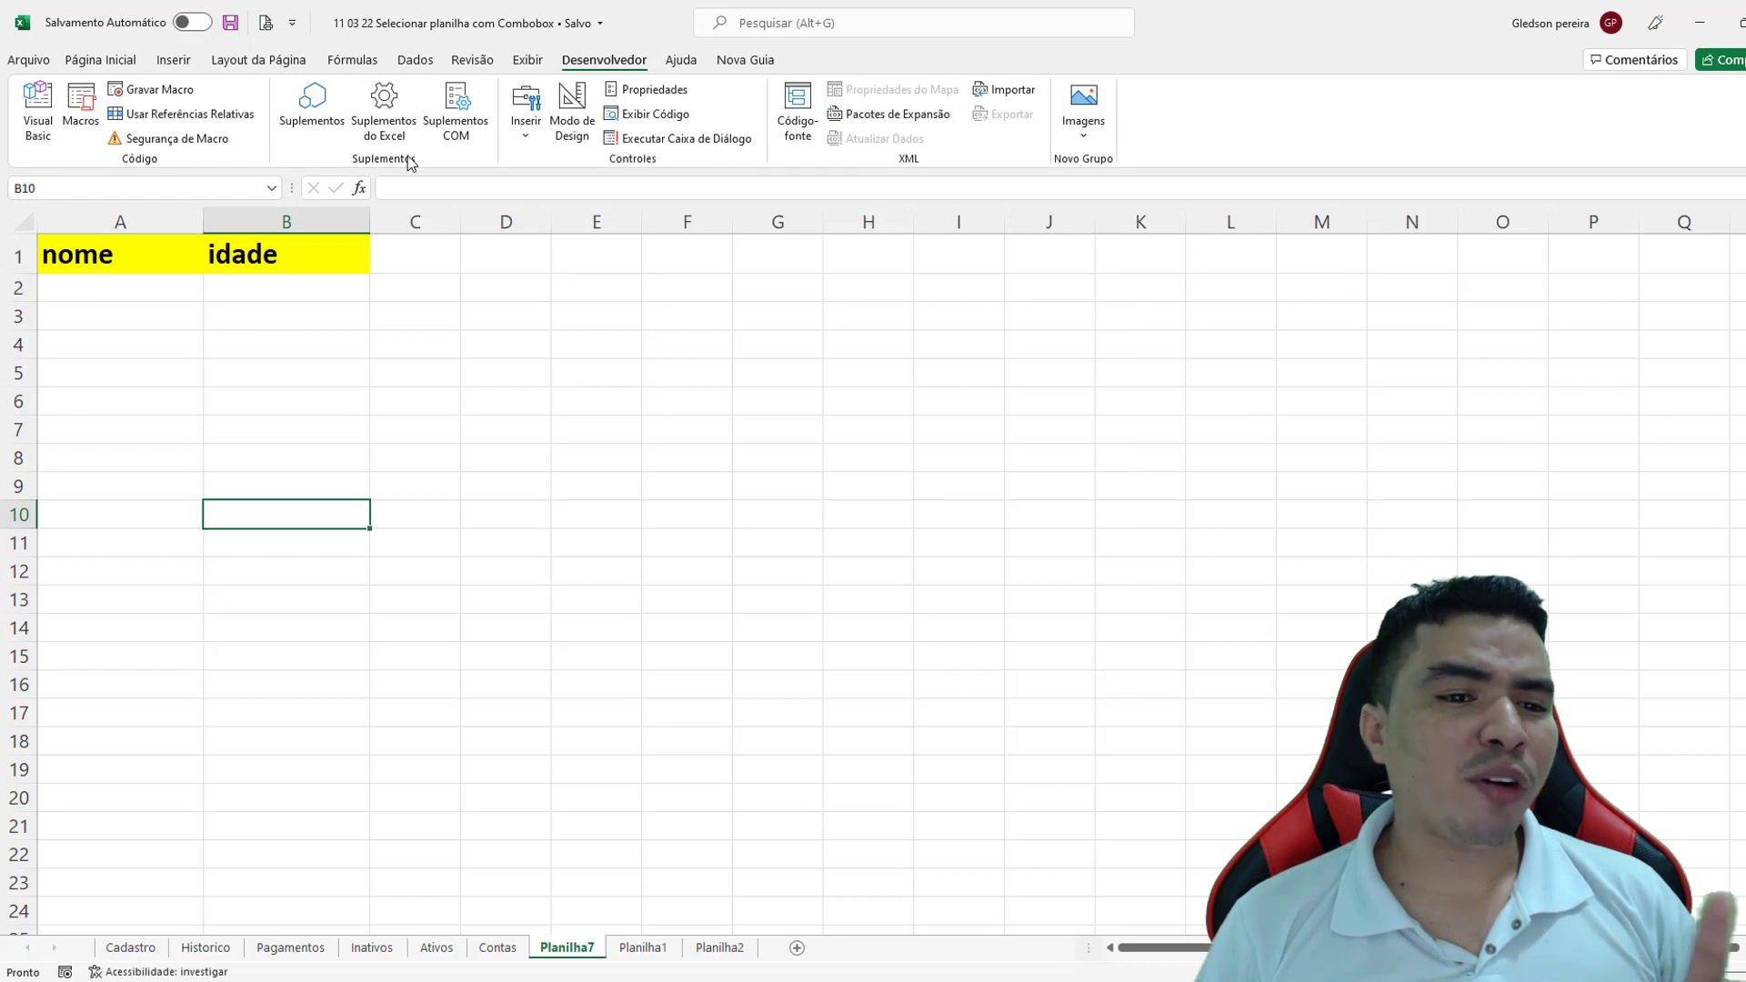
- In the VBA editor, show Project Explorer and open UserForm1's ComboBox1 Change event code
{"action": "left_click", "coordinate": [38, 110]}
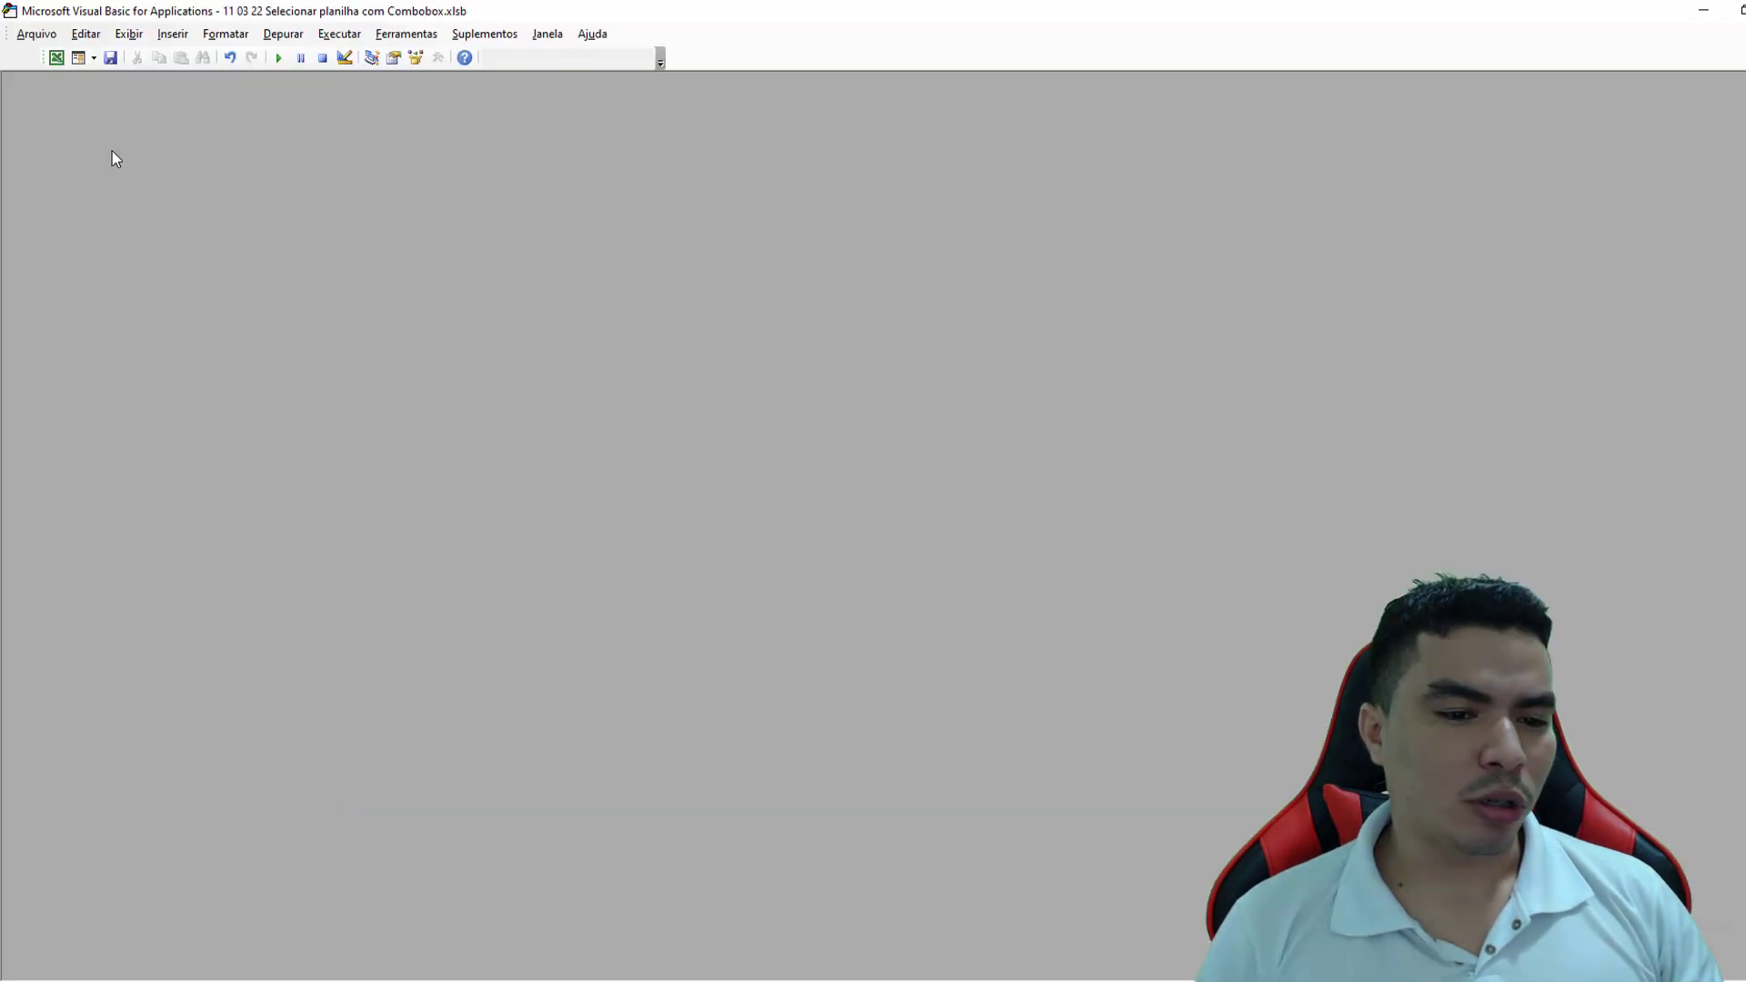
{"action": "left_click", "coordinate": [128, 34]}
{"action": "left_click", "coordinate": [218, 257]}
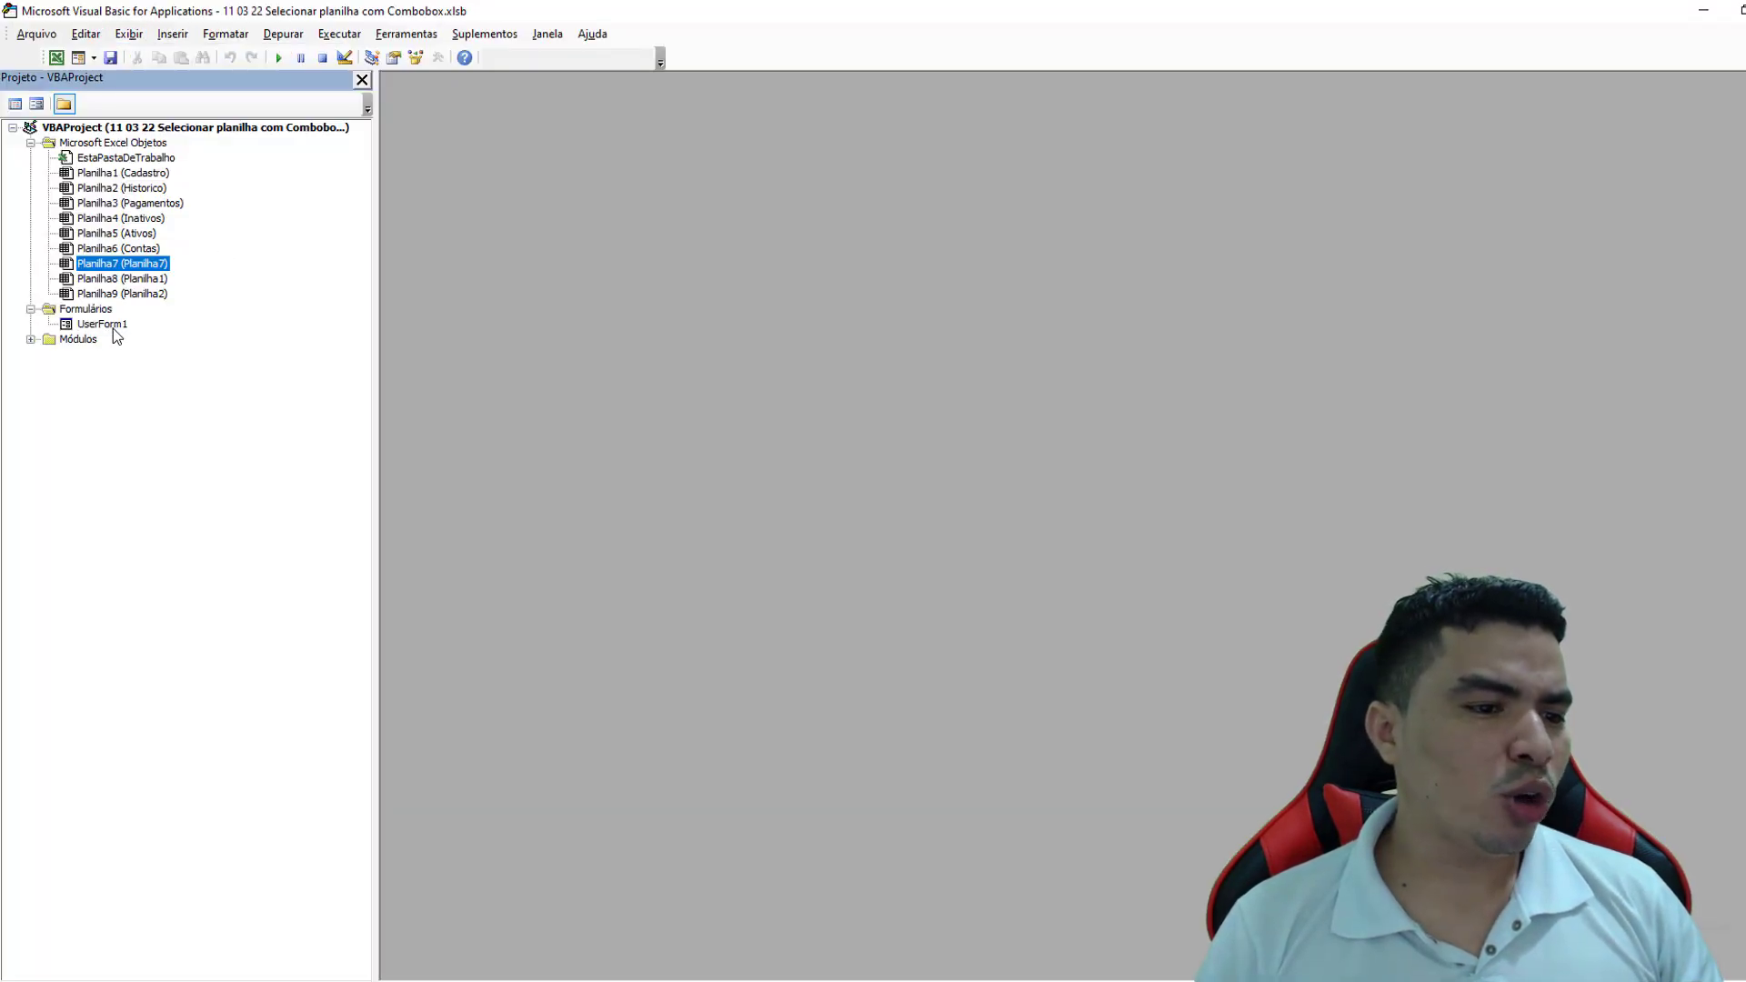
{"action": "double_click", "coordinate": [113, 327]}
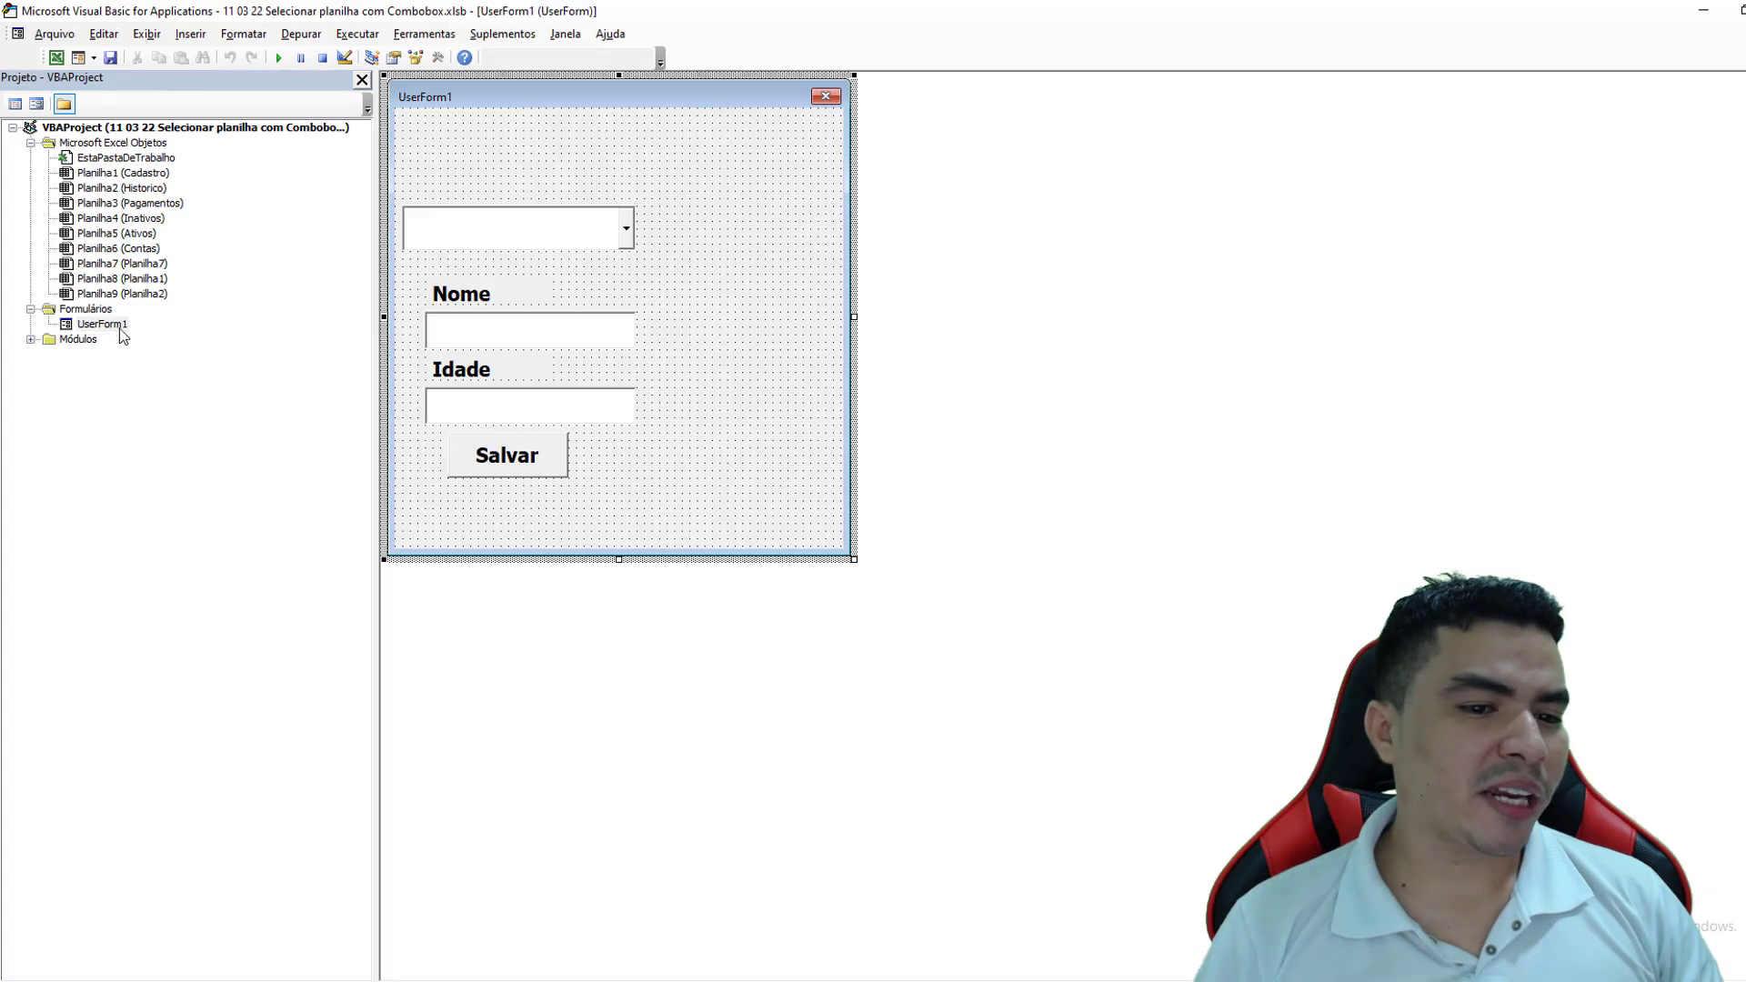
{"action": "double_click", "coordinate": [566, 241]}
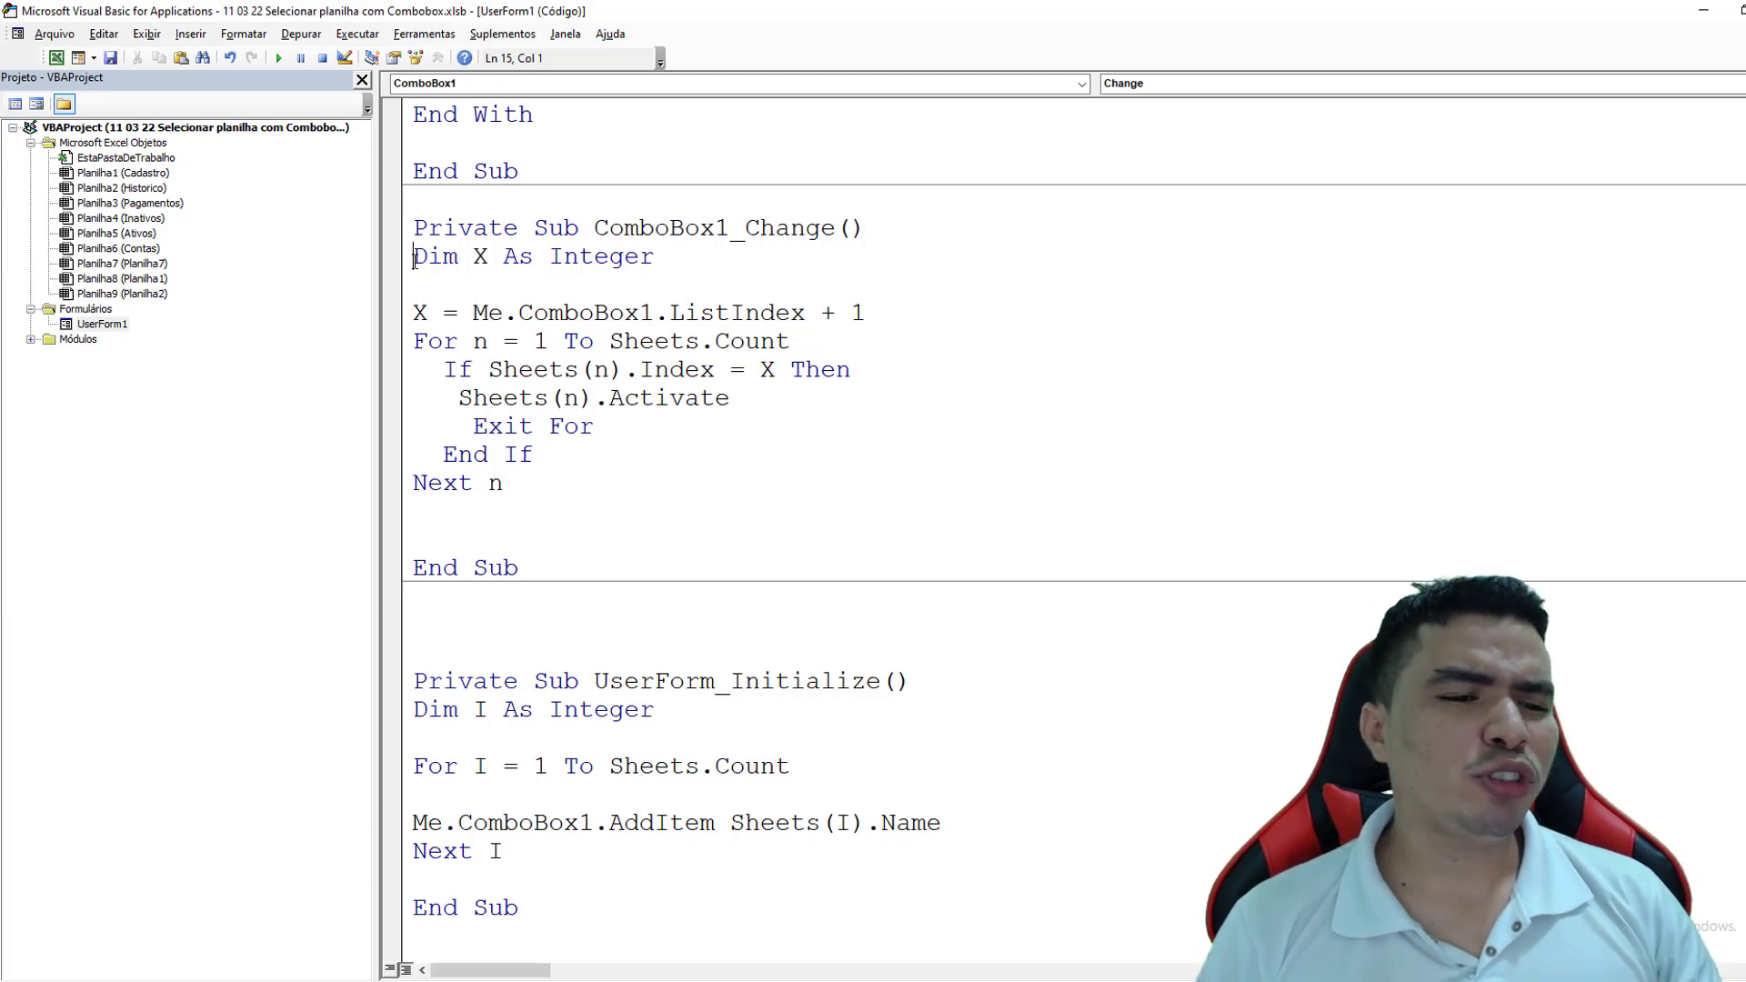
- Comment out the Dim X through Next n loop with Comment Block from the Edit toolbar
{"action": "mouse_move", "coordinate": [415, 258]}
{"action": "left_mouse_down"}
{"action": "mouse_move", "coordinate": [427, 343]}
{"action": "mouse_move", "coordinate": [591, 482]}
{"action": "left_mouse_up"}
{"action": "left_click", "coordinate": [606, 509]}
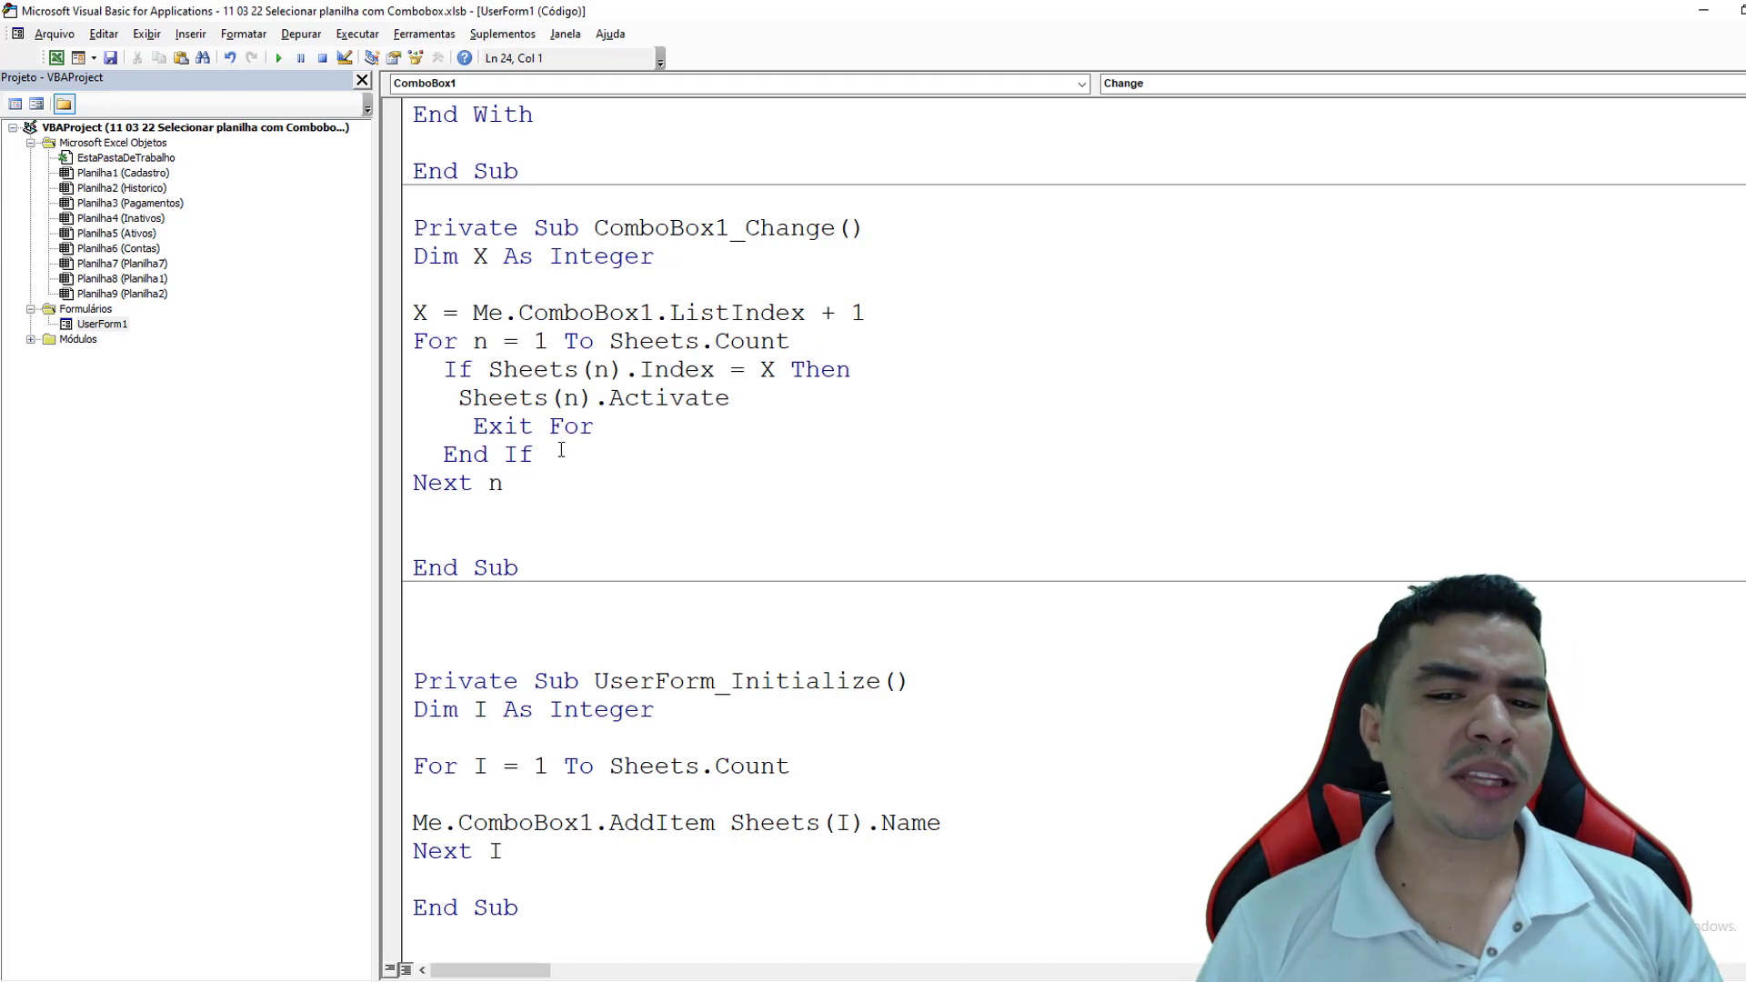
{"action": "mouse_move", "coordinate": [415, 258]}
{"action": "left_mouse_down"}
{"action": "mouse_move", "coordinate": [546, 460]}
{"action": "mouse_move", "coordinate": [516, 486]}
{"action": "left_mouse_up"}
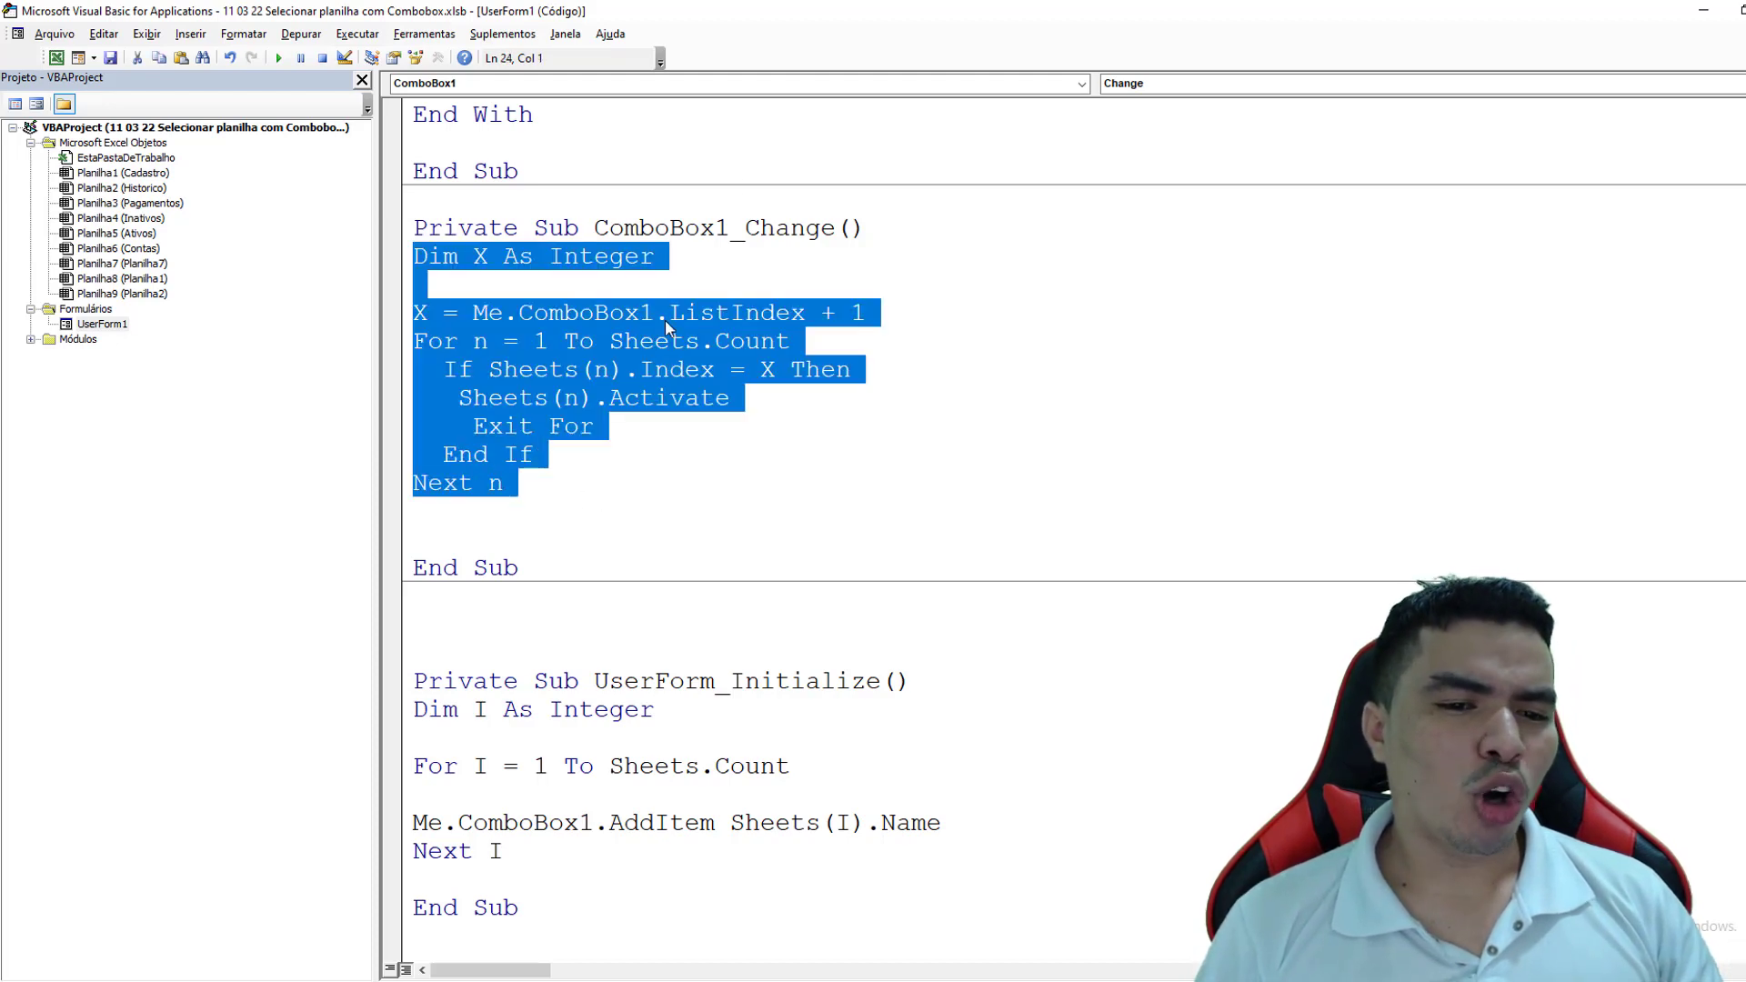
{"action": "right_click", "coordinate": [819, 49]}
{"action": "left_click", "coordinate": [865, 72]}
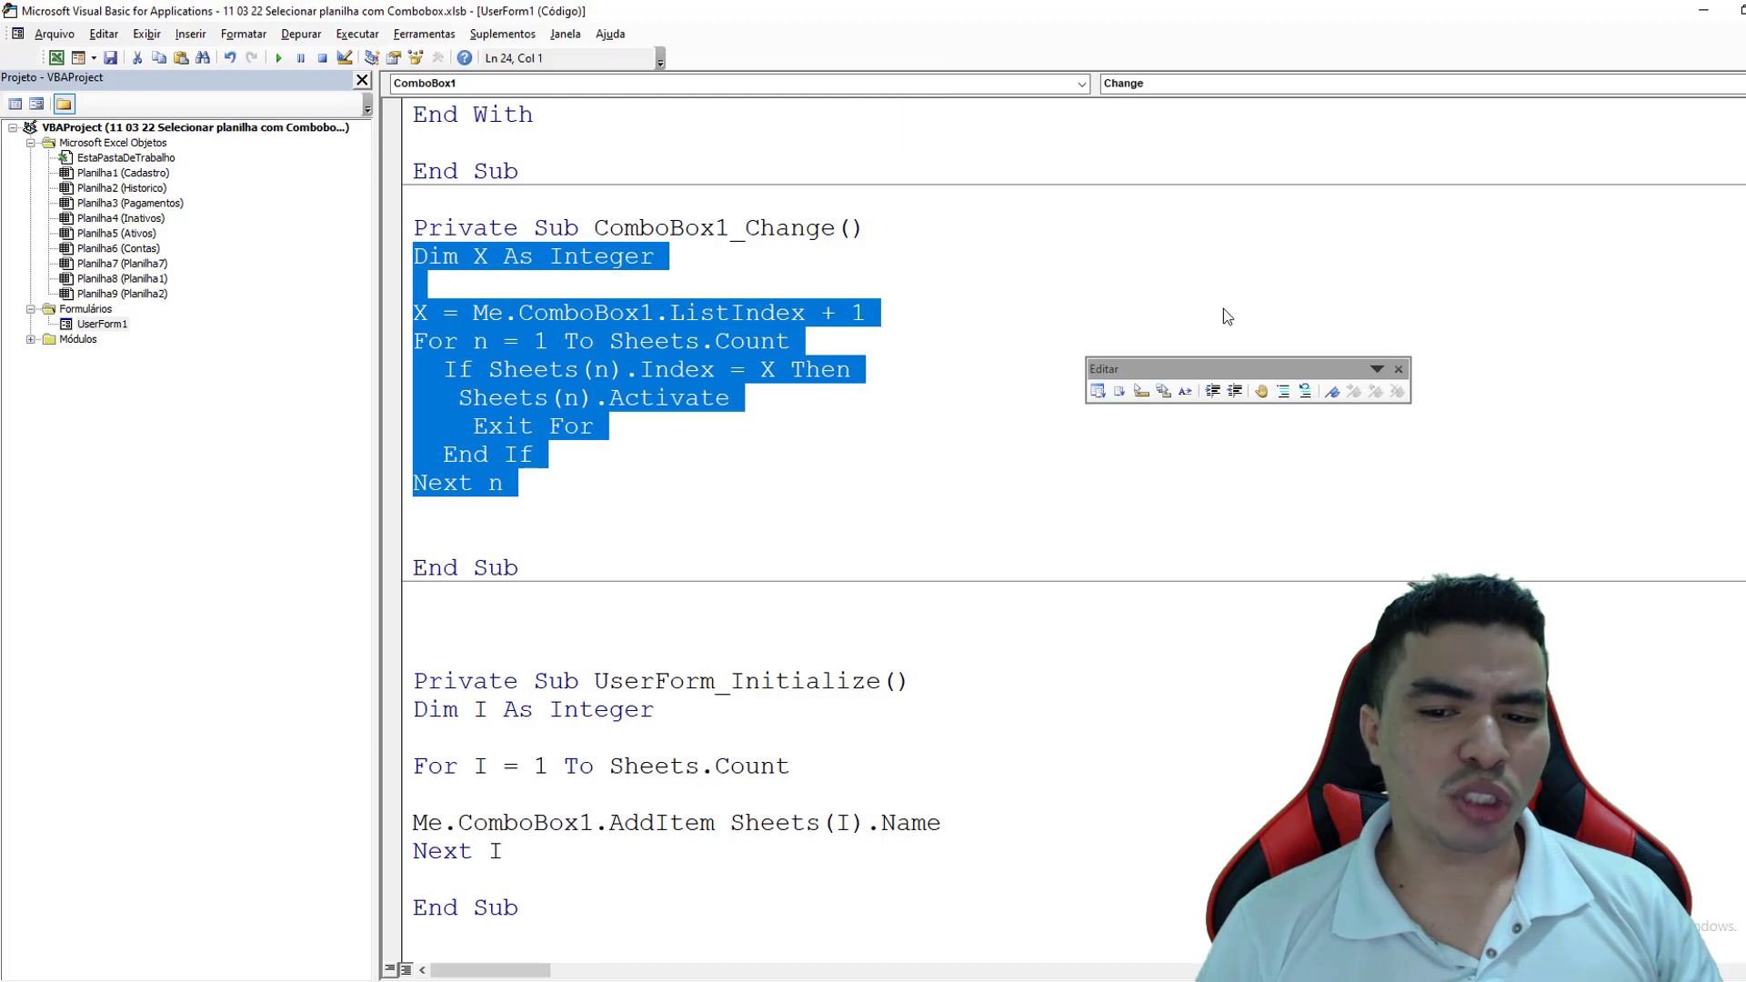
{"action": "left_click", "coordinate": [1281, 392]}
{"action": "left_click", "coordinate": [483, 537]}
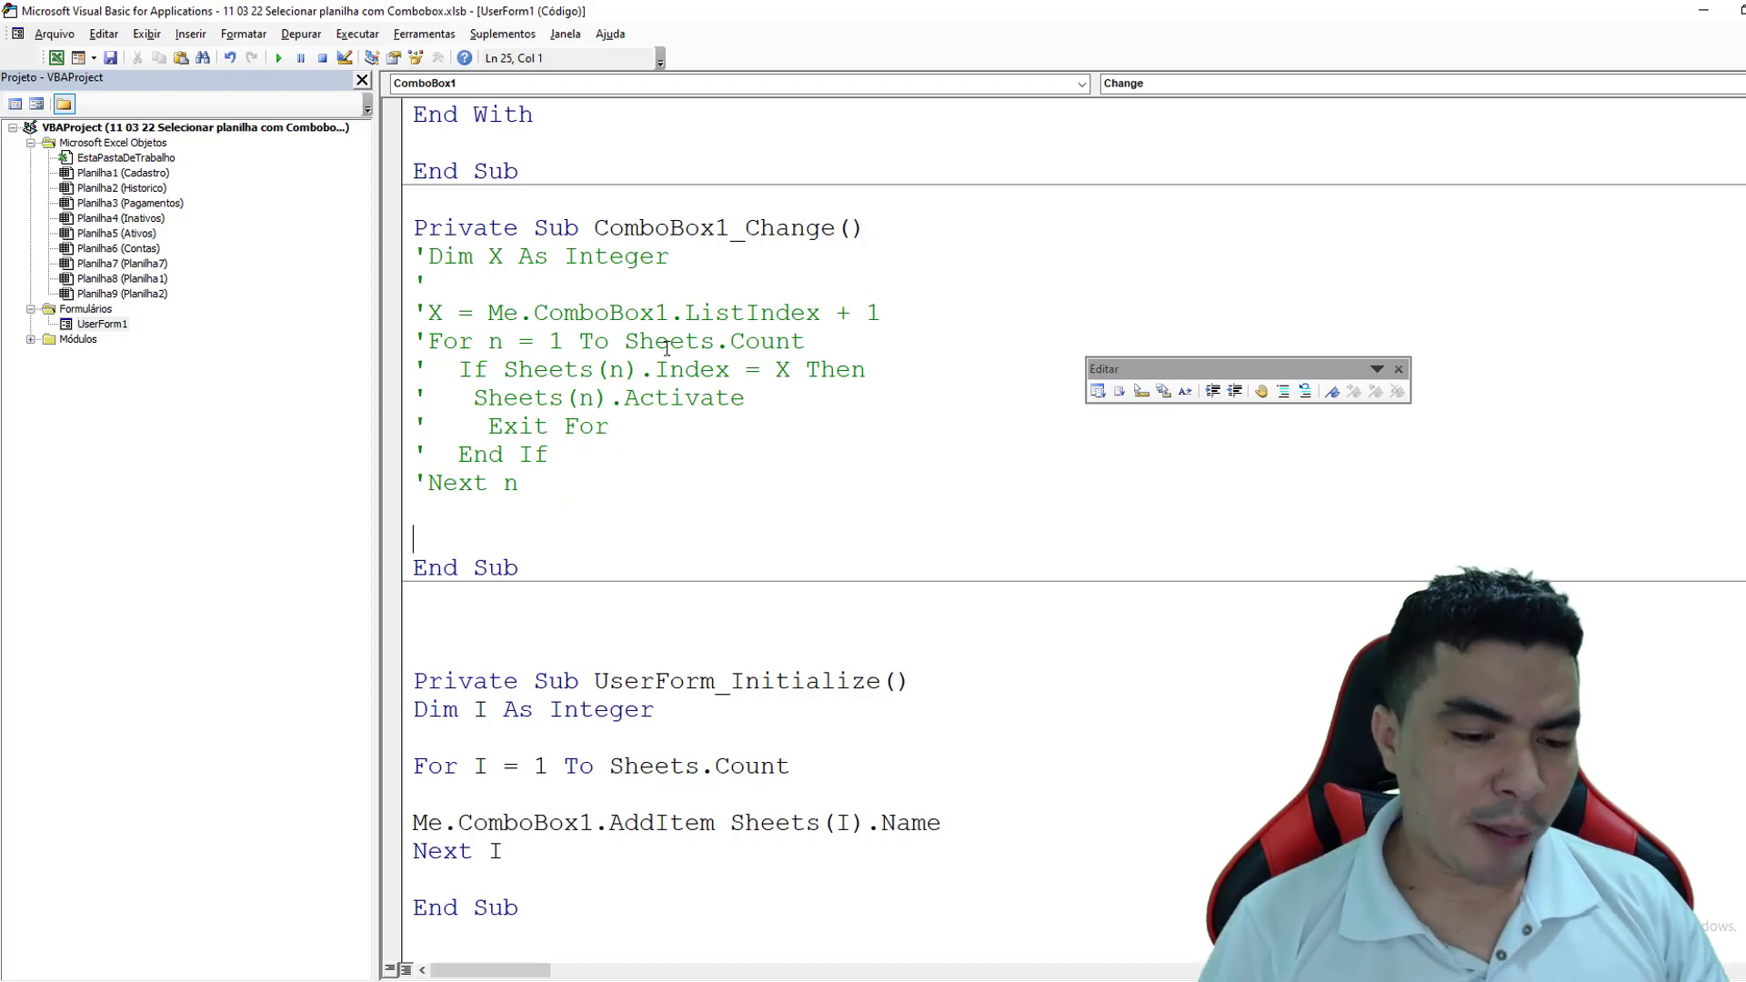
- Start the new line as sheets(Me.ComboBox1.ListIndex via IntelliSense, then return to Excel
{"action": "type", "text": "shee"}
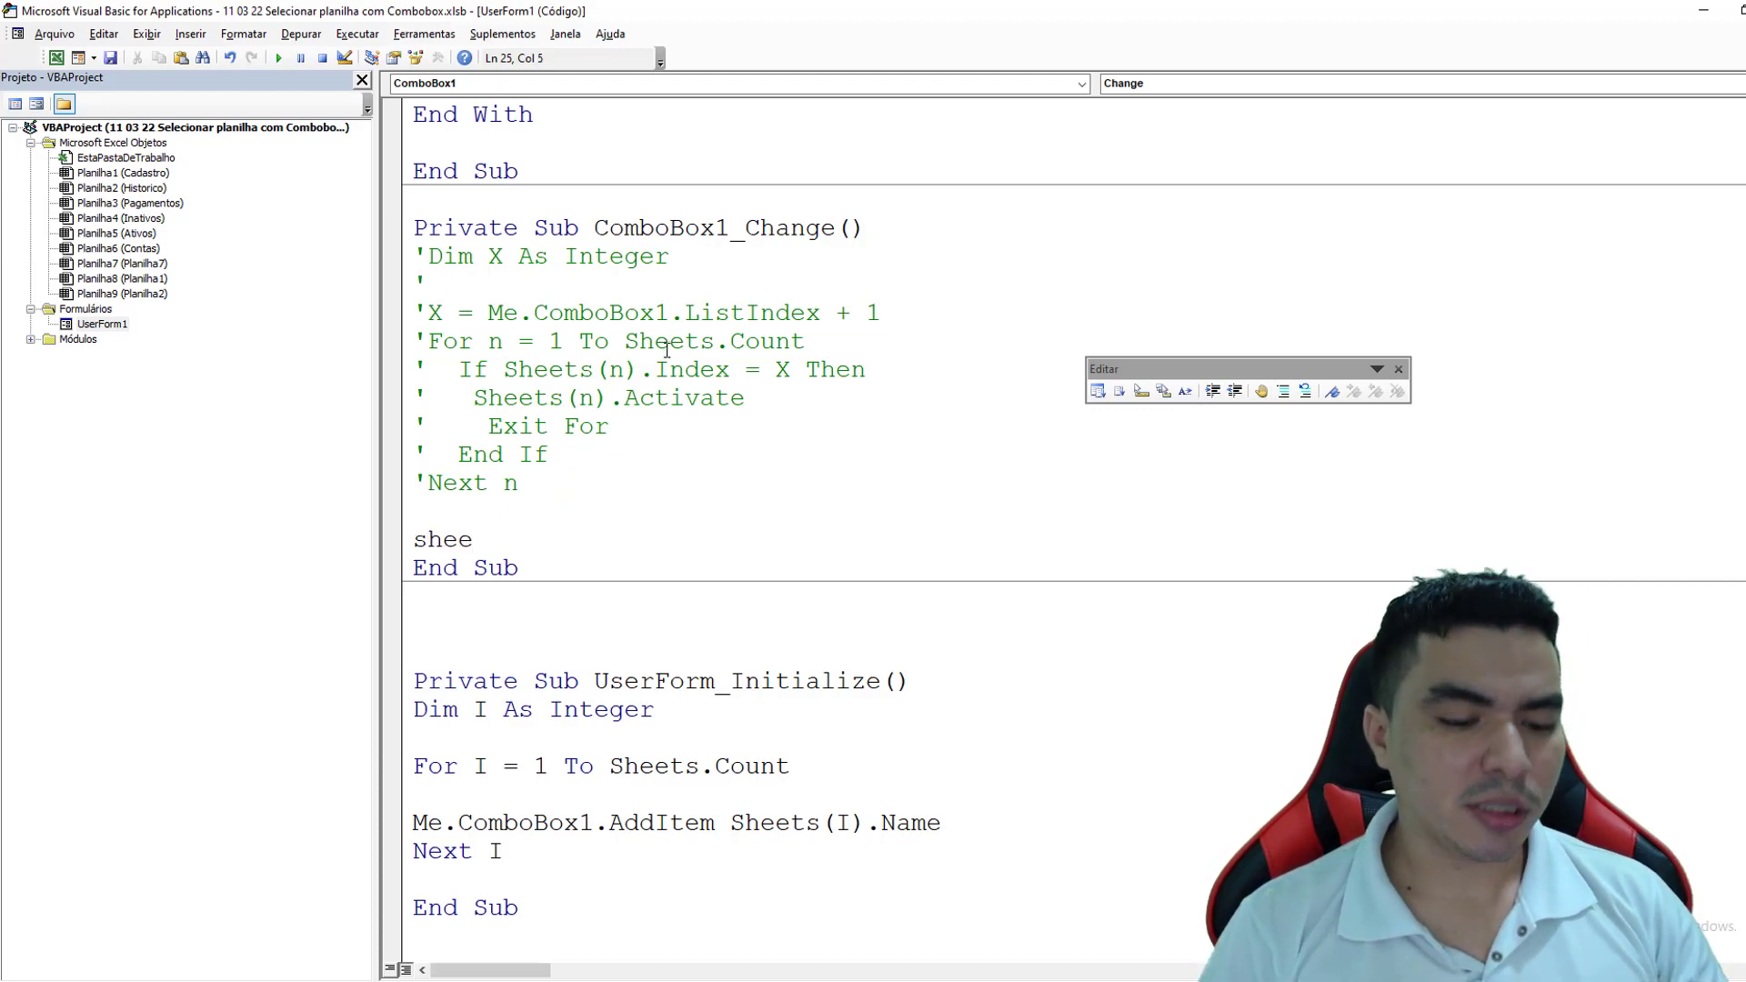
{"action": "type", "text": "ts("}
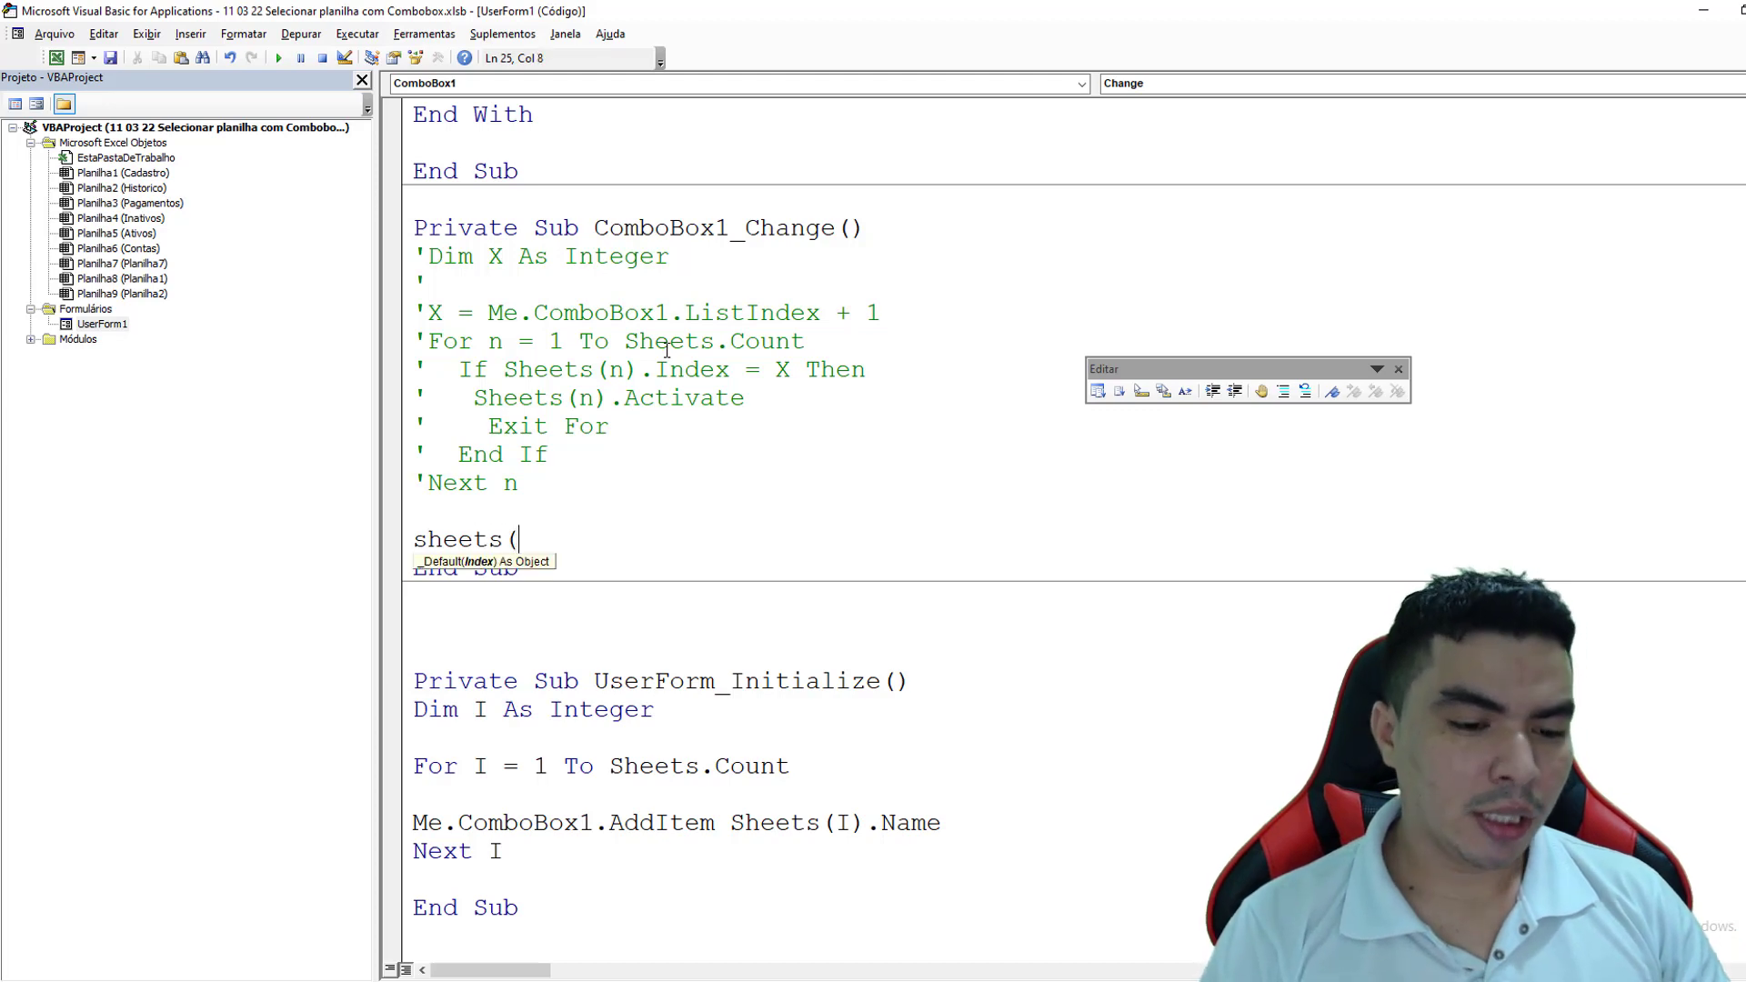
{"action": "type", "text": "me."}
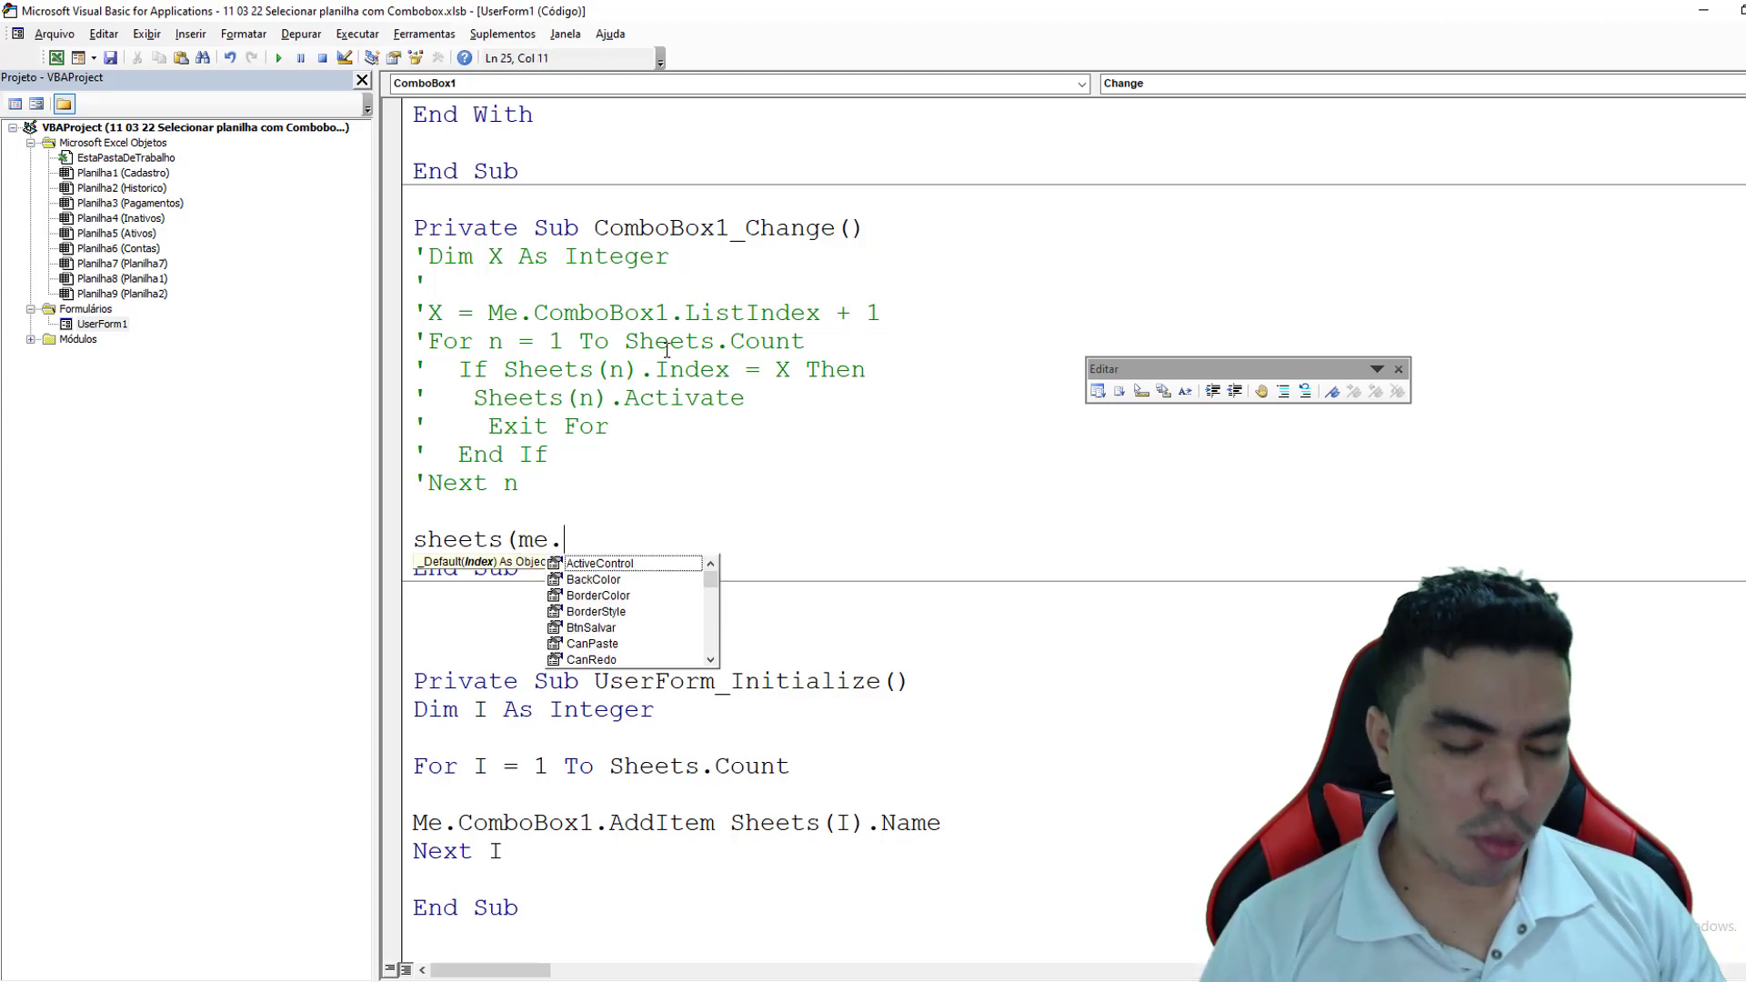
{"action": "type", "text": "comb"}
{"action": "key", "text": "Tab"}
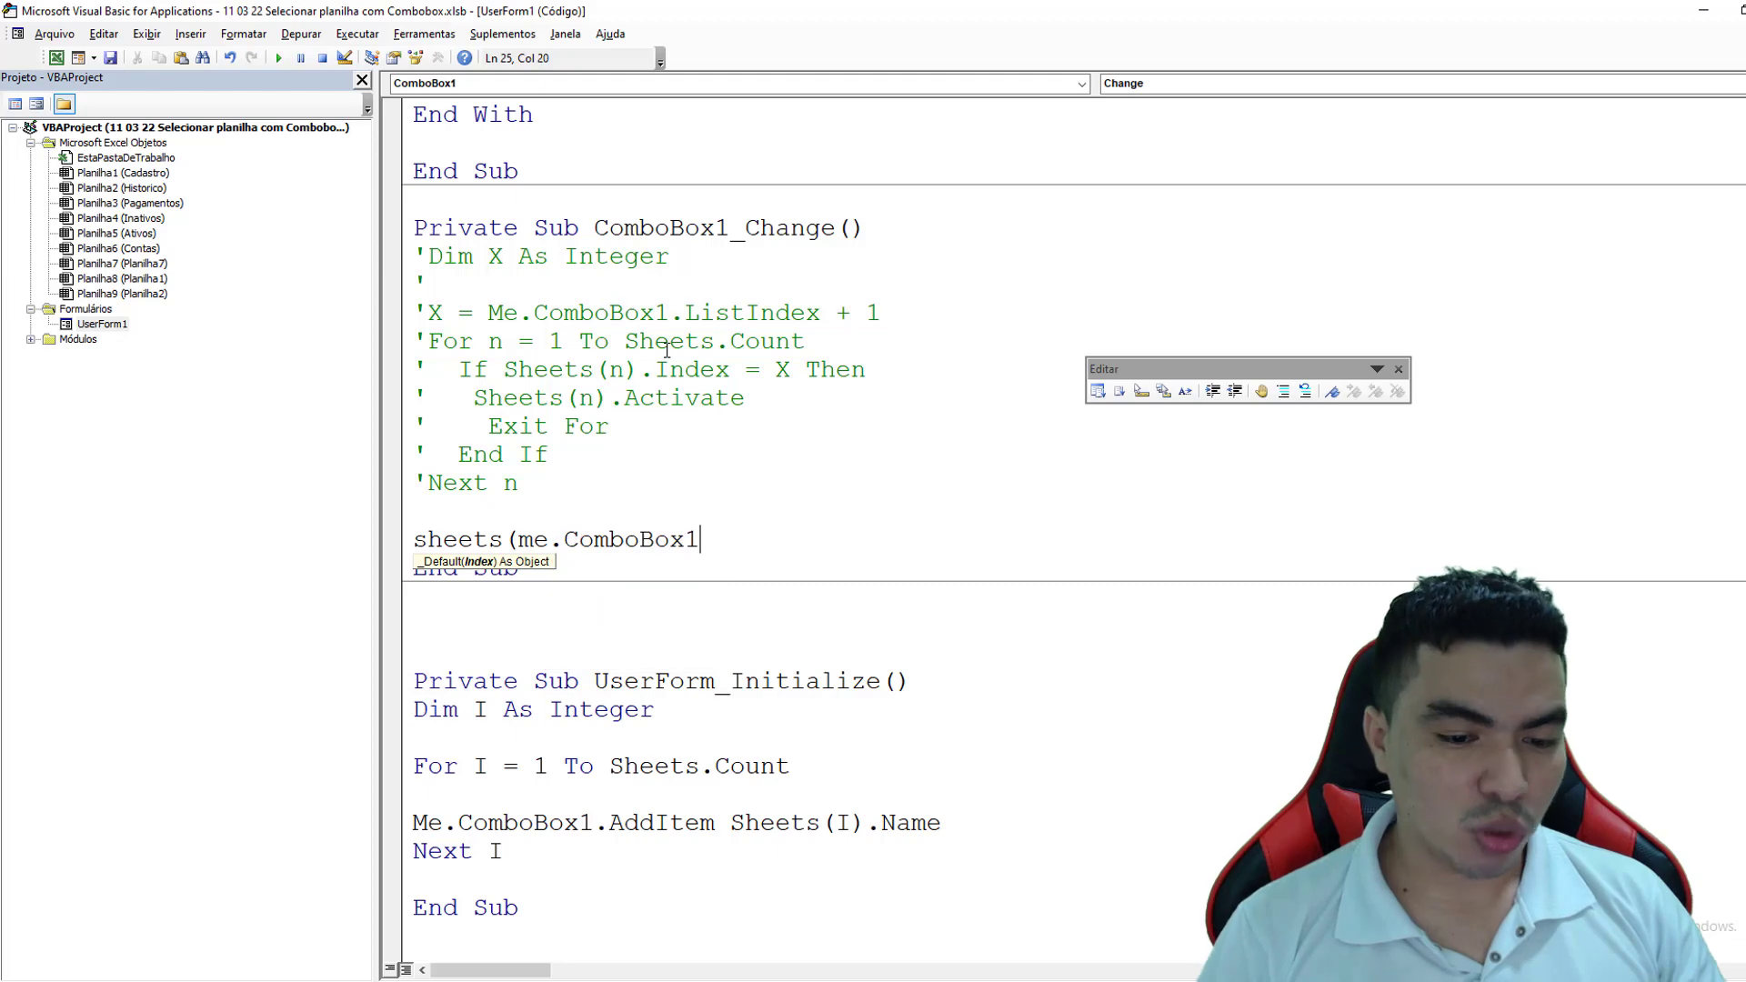
{"action": "type", "text": ".li"}
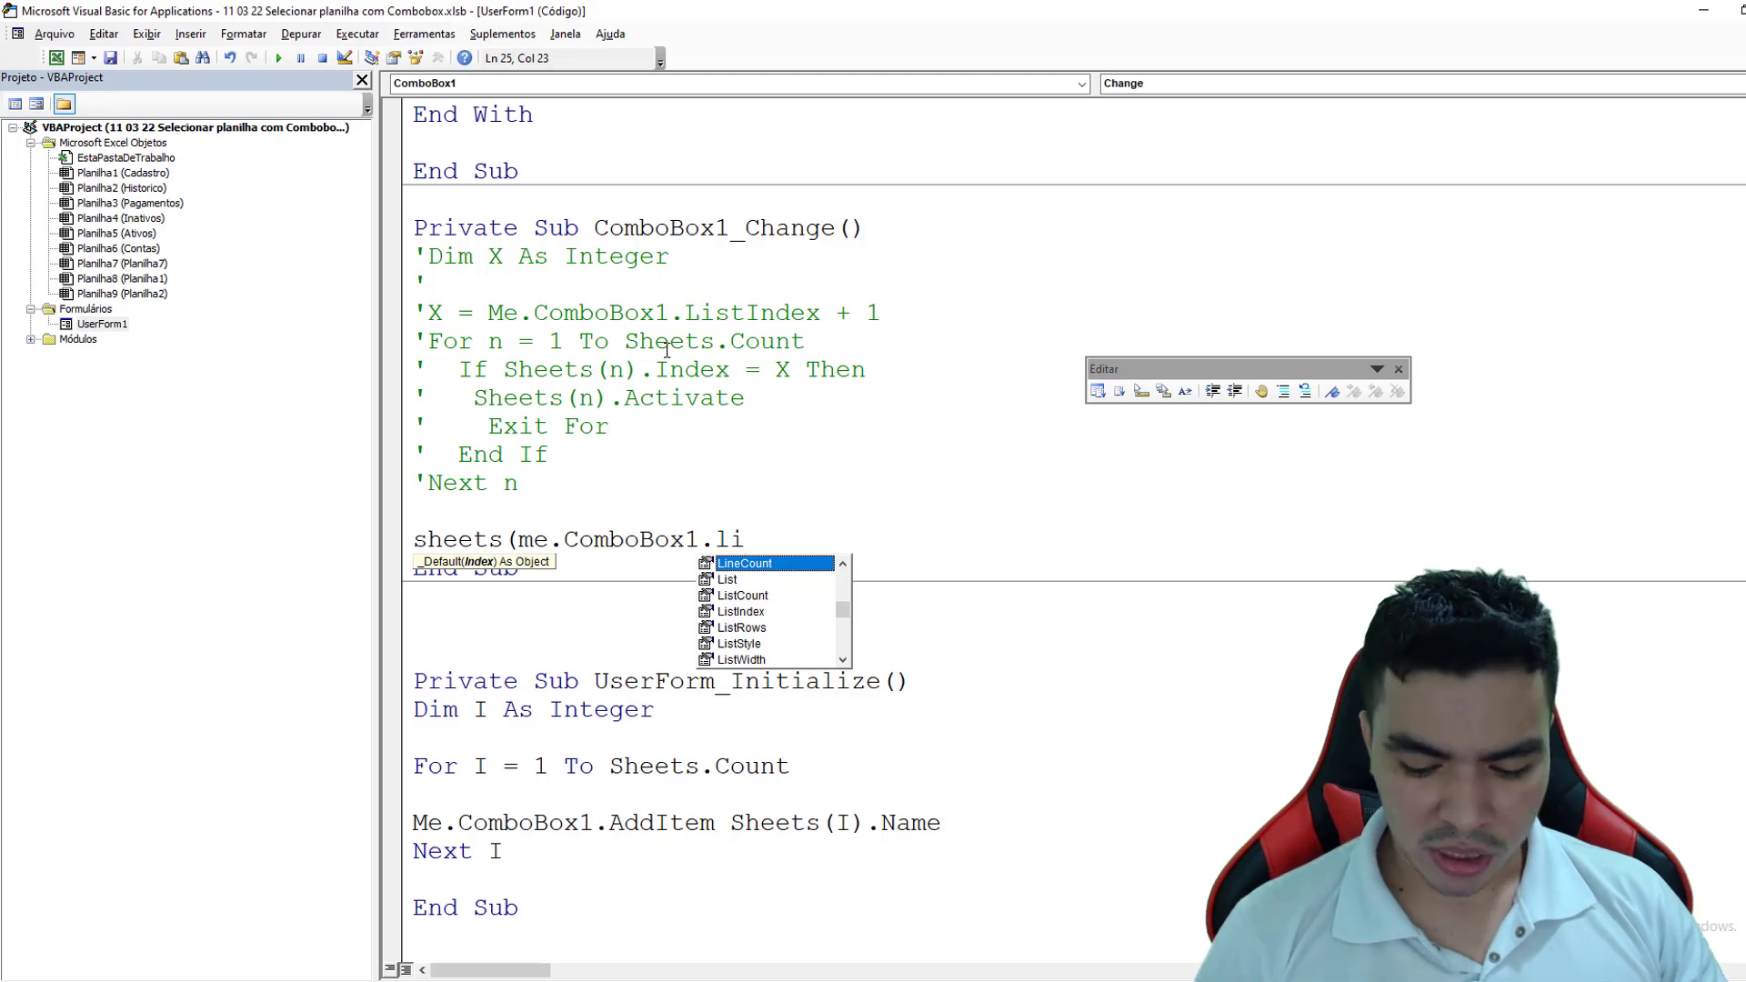
{"action": "key", "text": "Down"}
{"action": "key", "text": "Down"}
{"action": "key", "text": "Down"}
{"action": "key", "text": "Tab"}
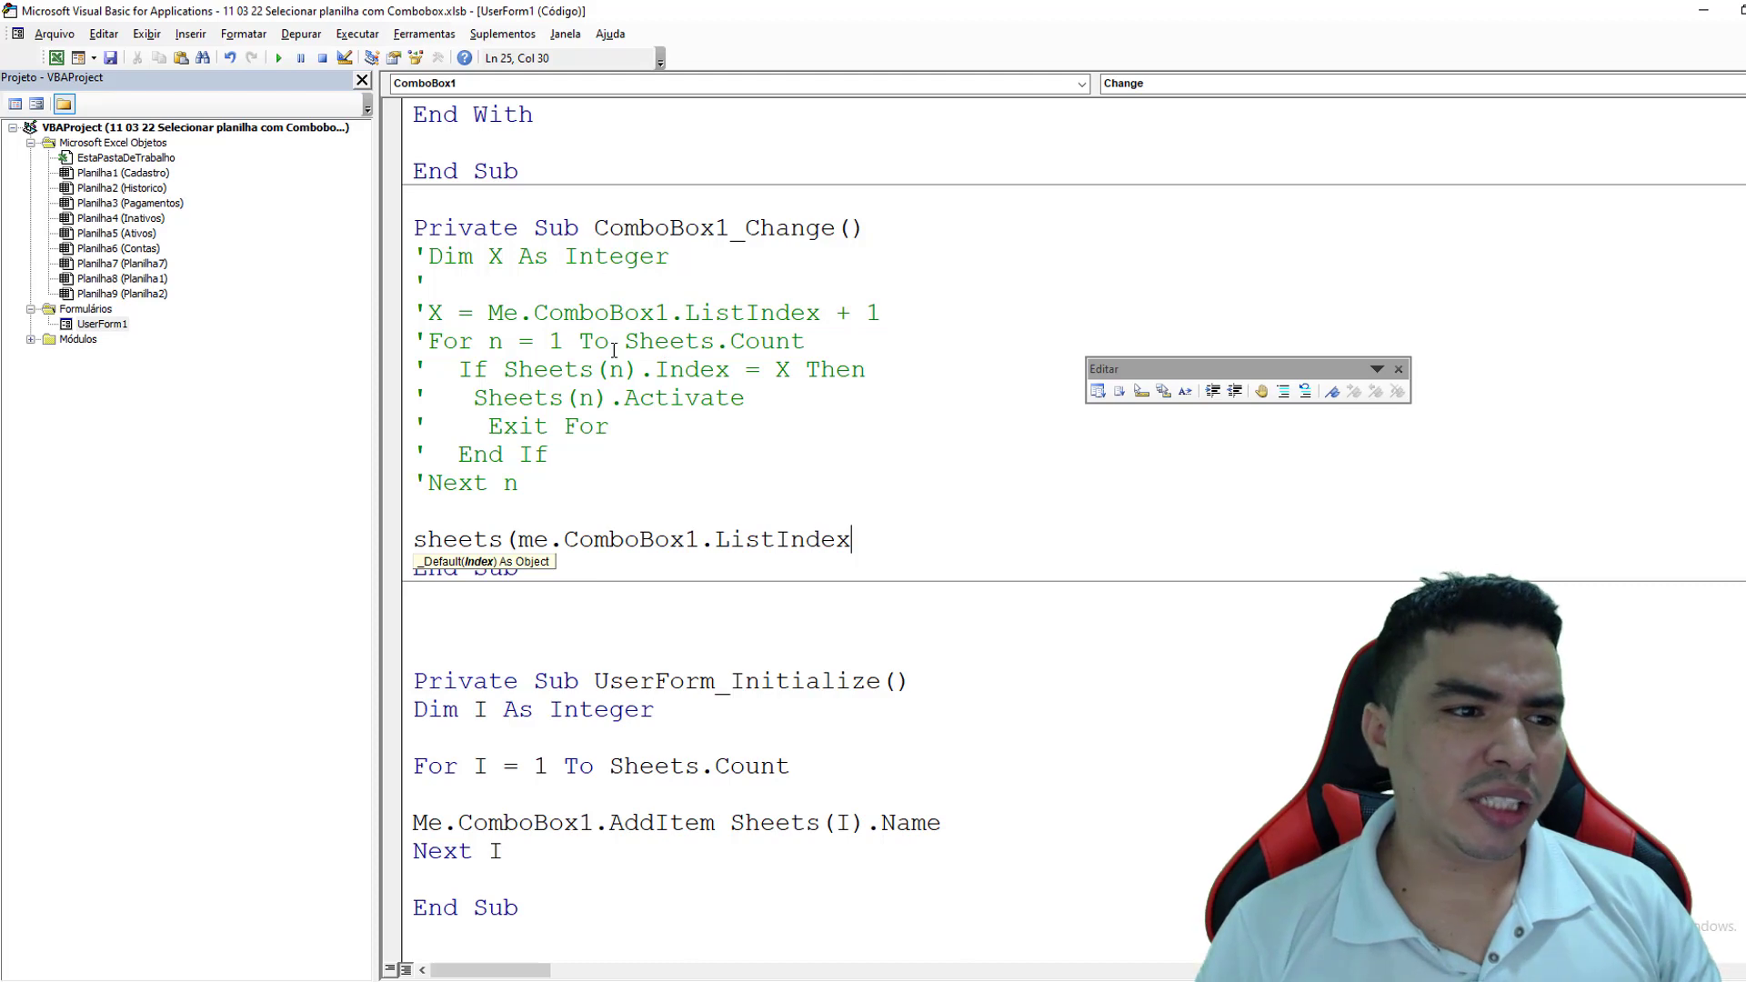
{"action": "left_click", "coordinate": [55, 60]}
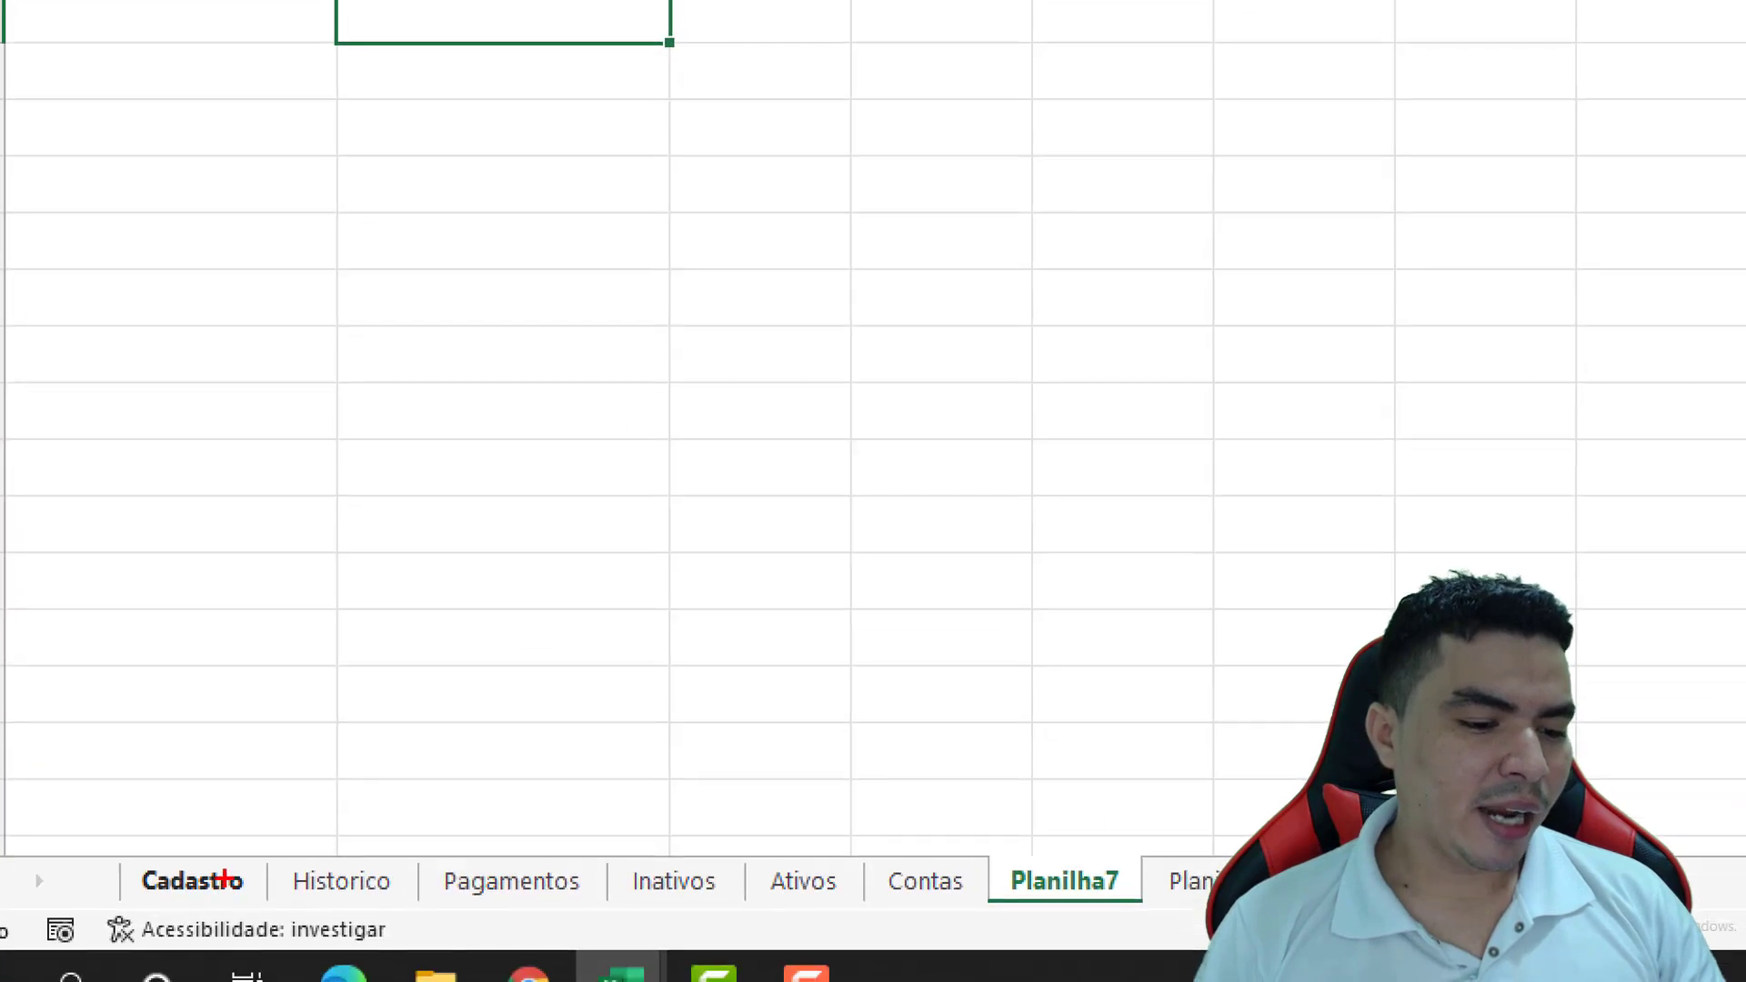
{"action": "left_click_drag", "start_coordinate": [218, 865], "coordinate": [283, 698]}
{"action": "left_click_drag", "start_coordinate": [362, 854], "coordinate": [418, 736]}
{"action": "left_click_drag", "start_coordinate": [482, 864], "coordinate": [582, 703]}
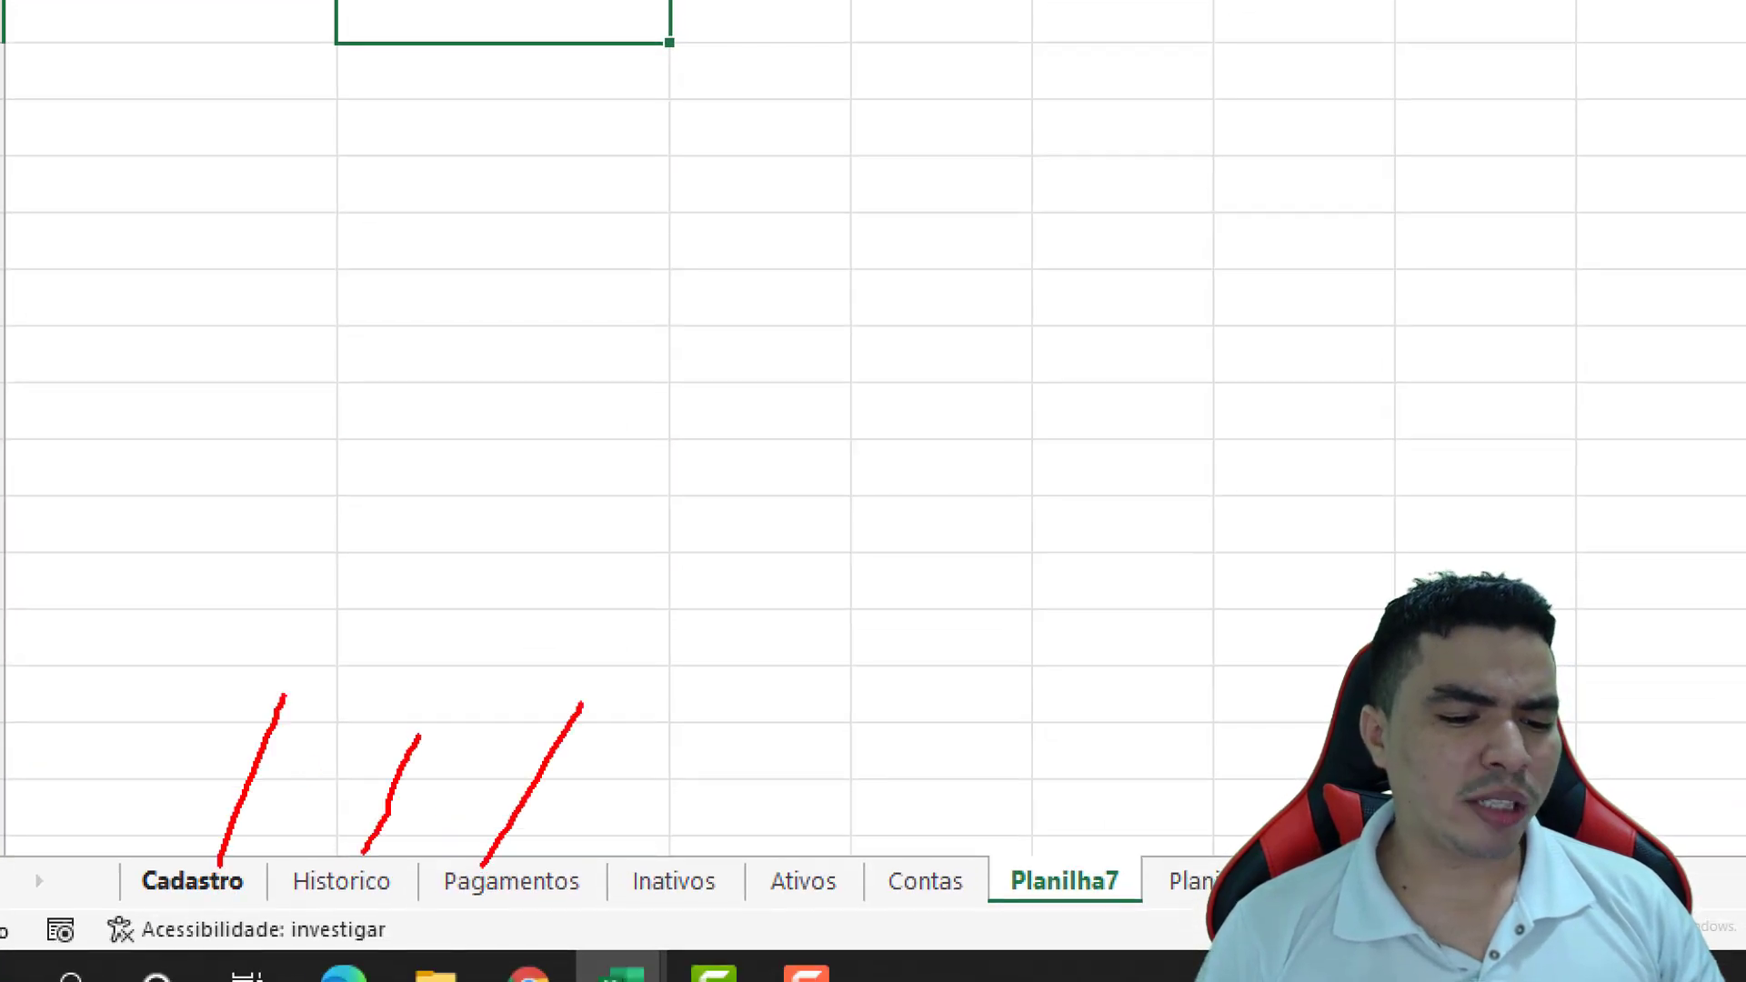
{"action": "key", "text": "Escape"}
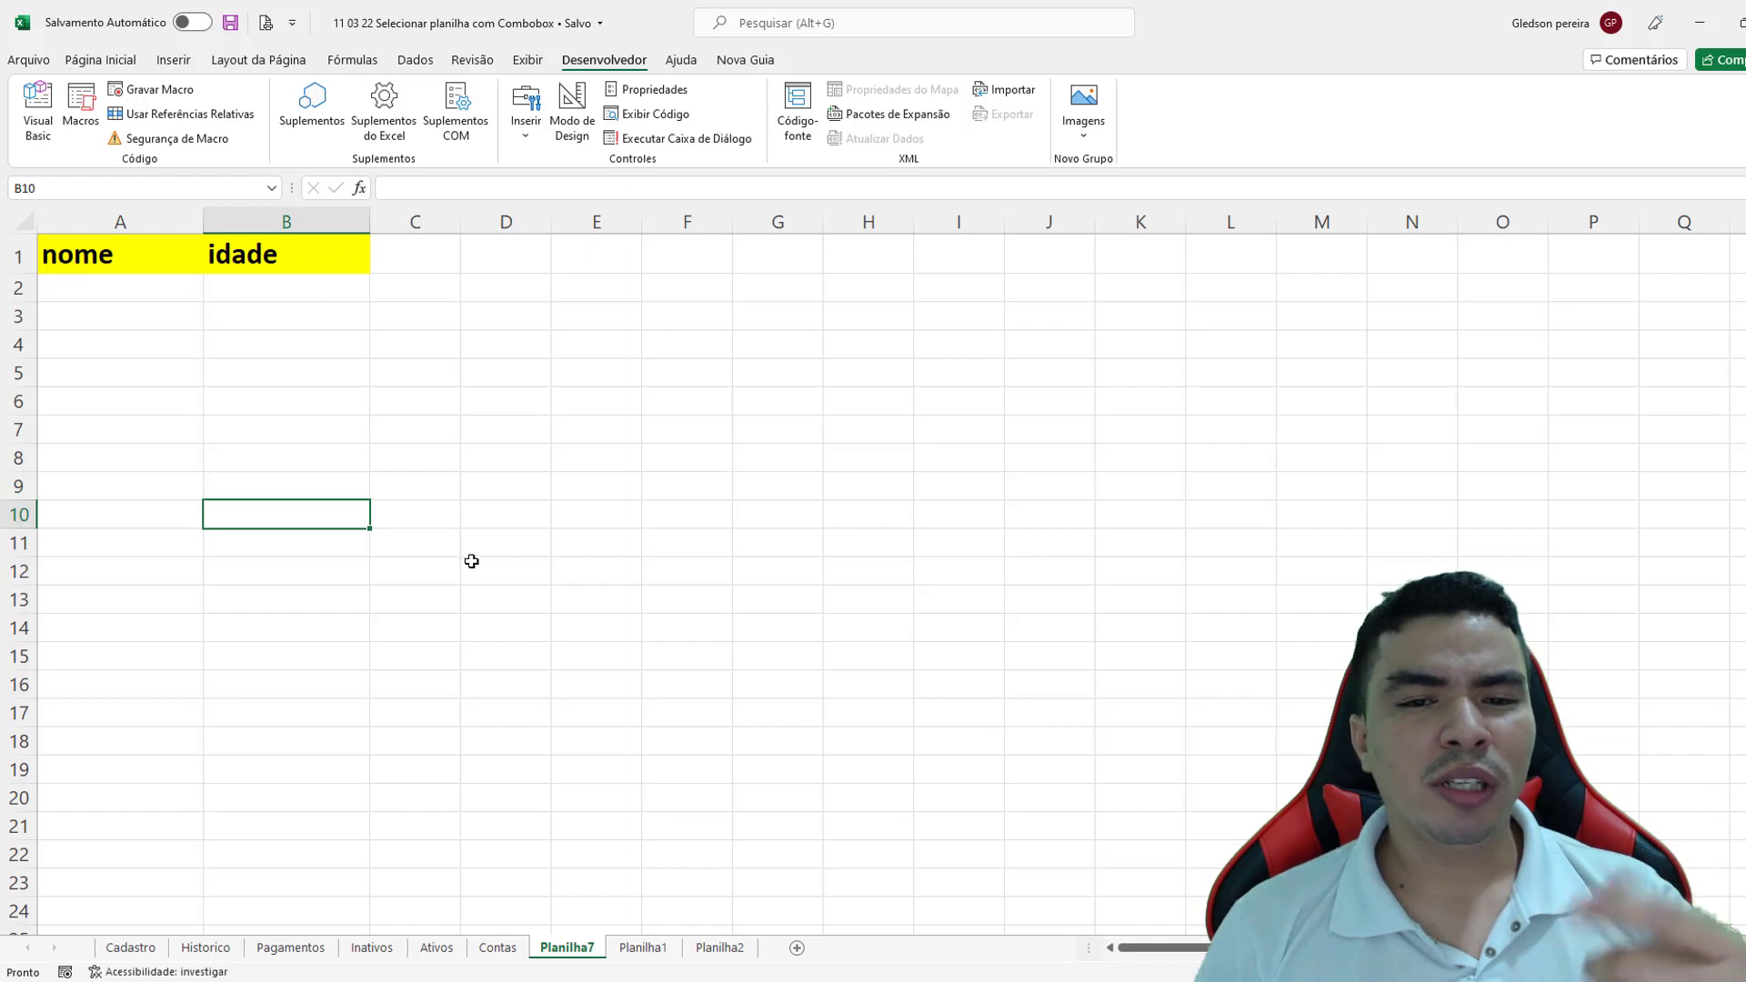
- Back in the form's code, complete the line as Sheets(Me.ComboBox1.ListIndex + 1).Activate
{"action": "left_click", "coordinate": [37, 109]}
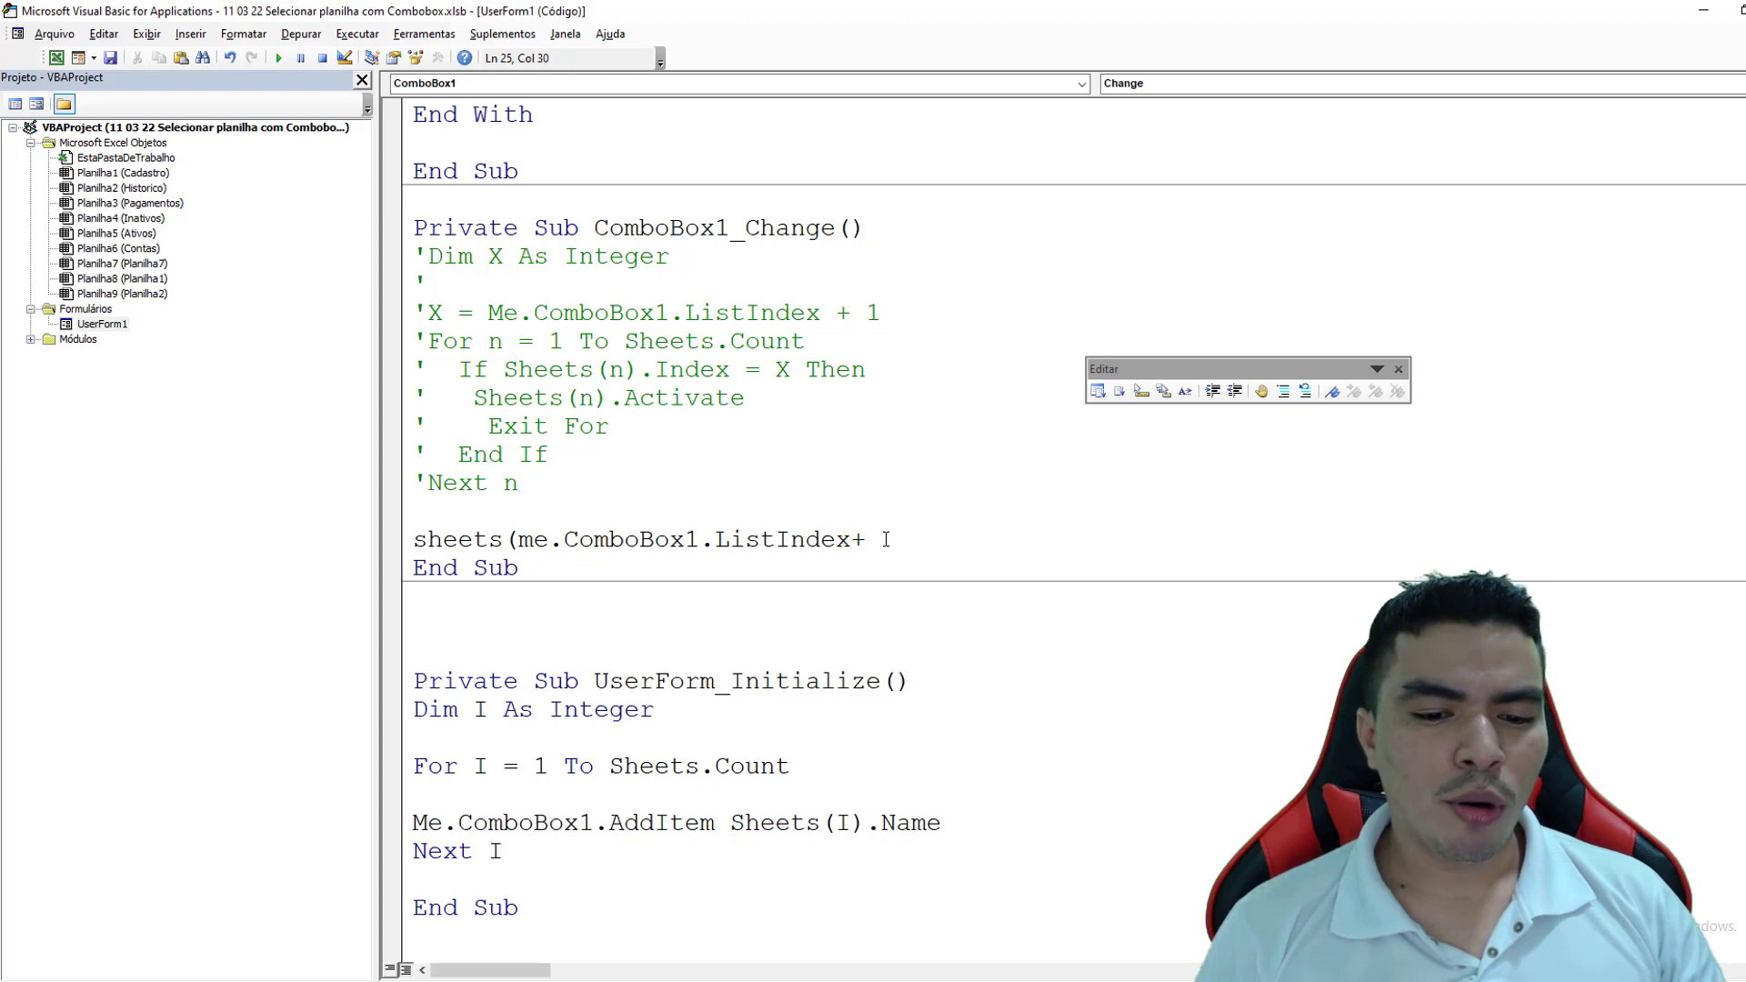
{"action": "type", "text": "1)"}
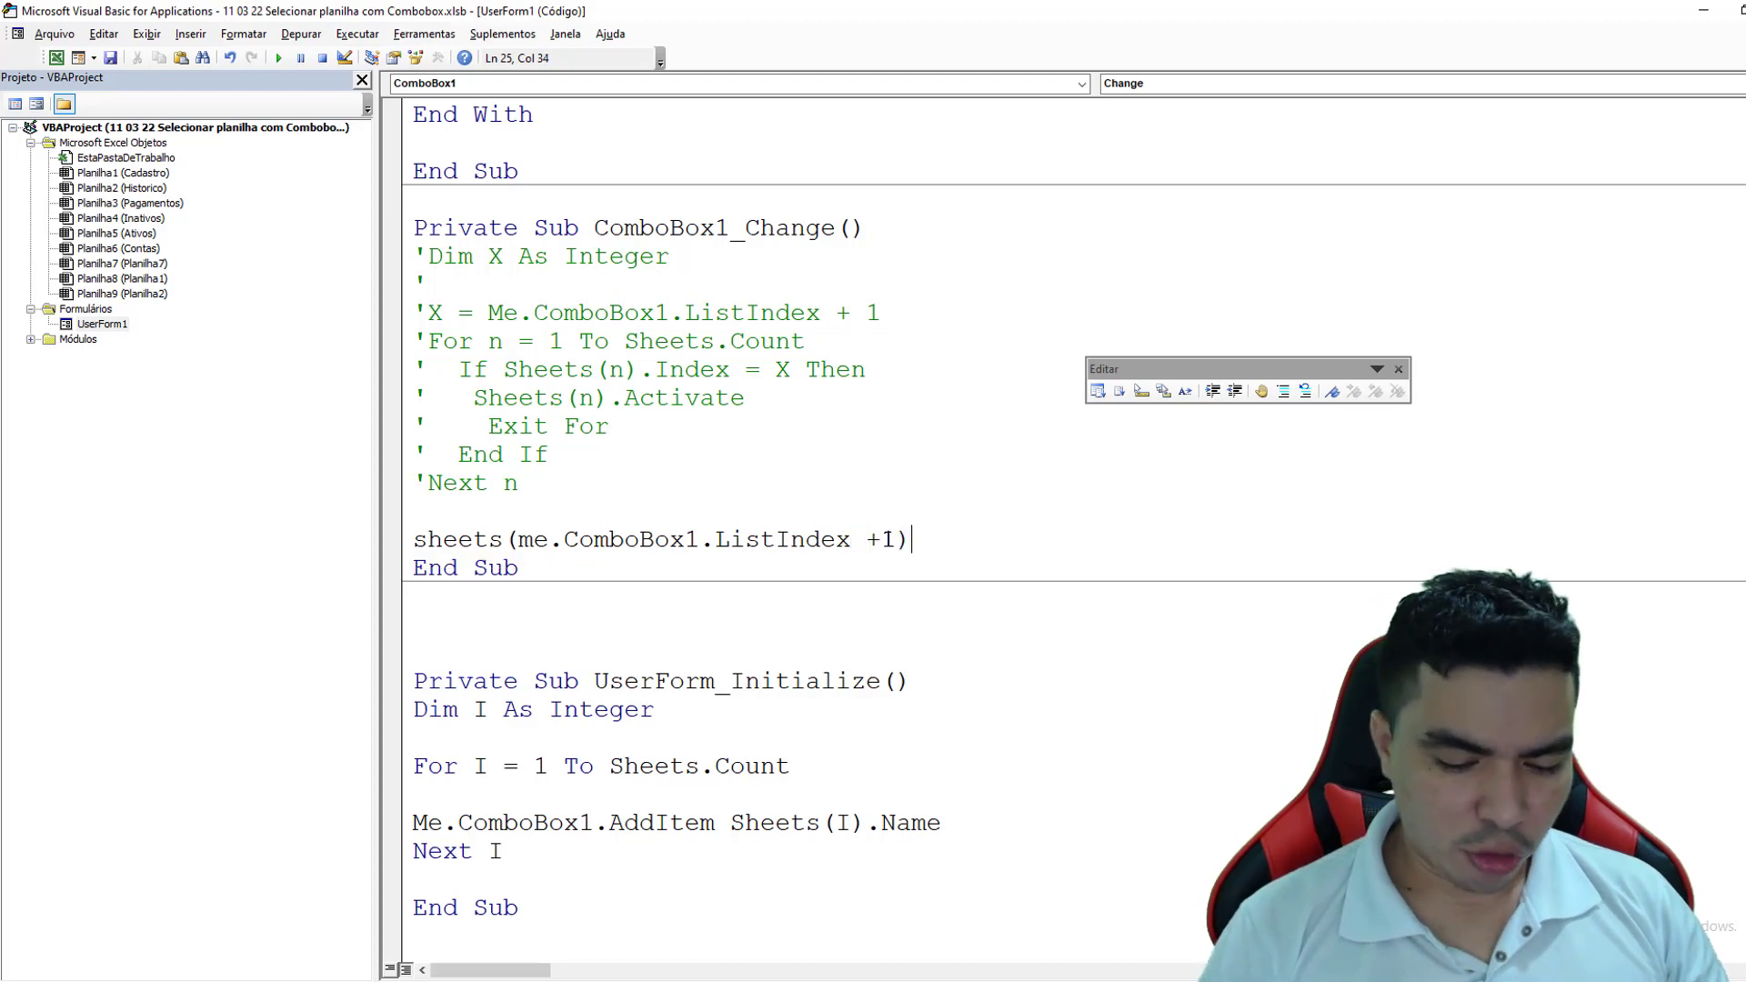
{"action": "type", "text": ".act"}
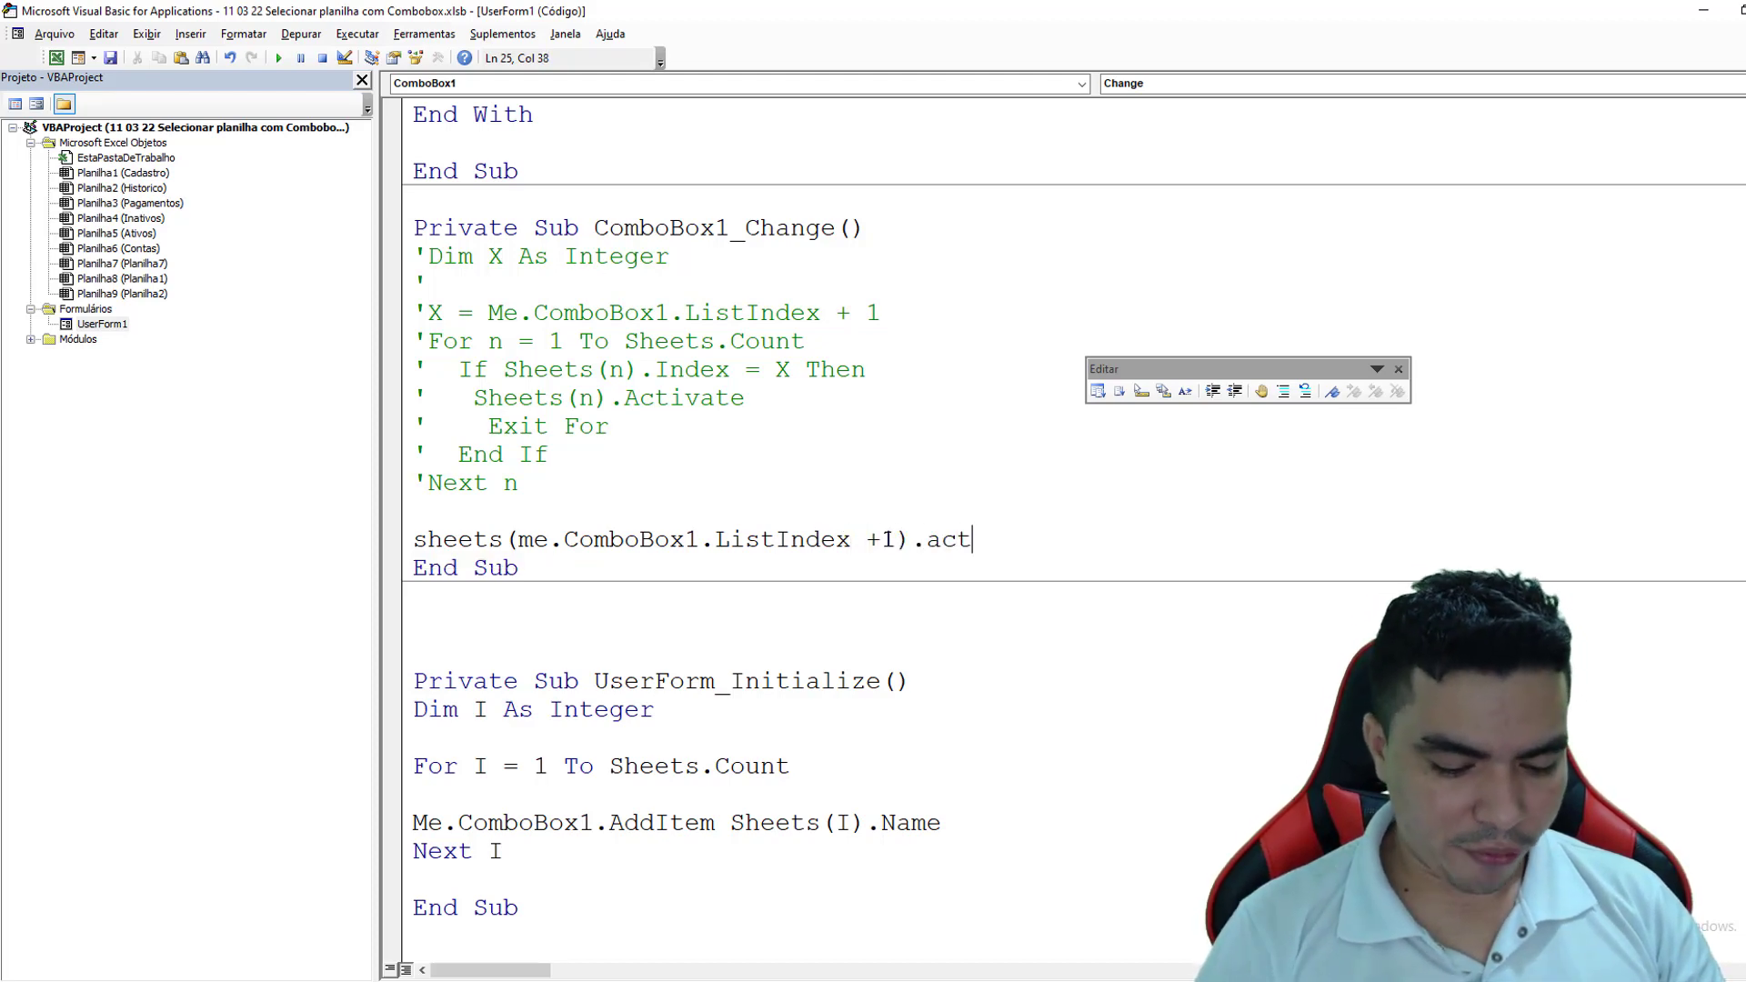
{"action": "type", "text": "ivate"}
{"action": "left_click", "coordinate": [830, 484]}
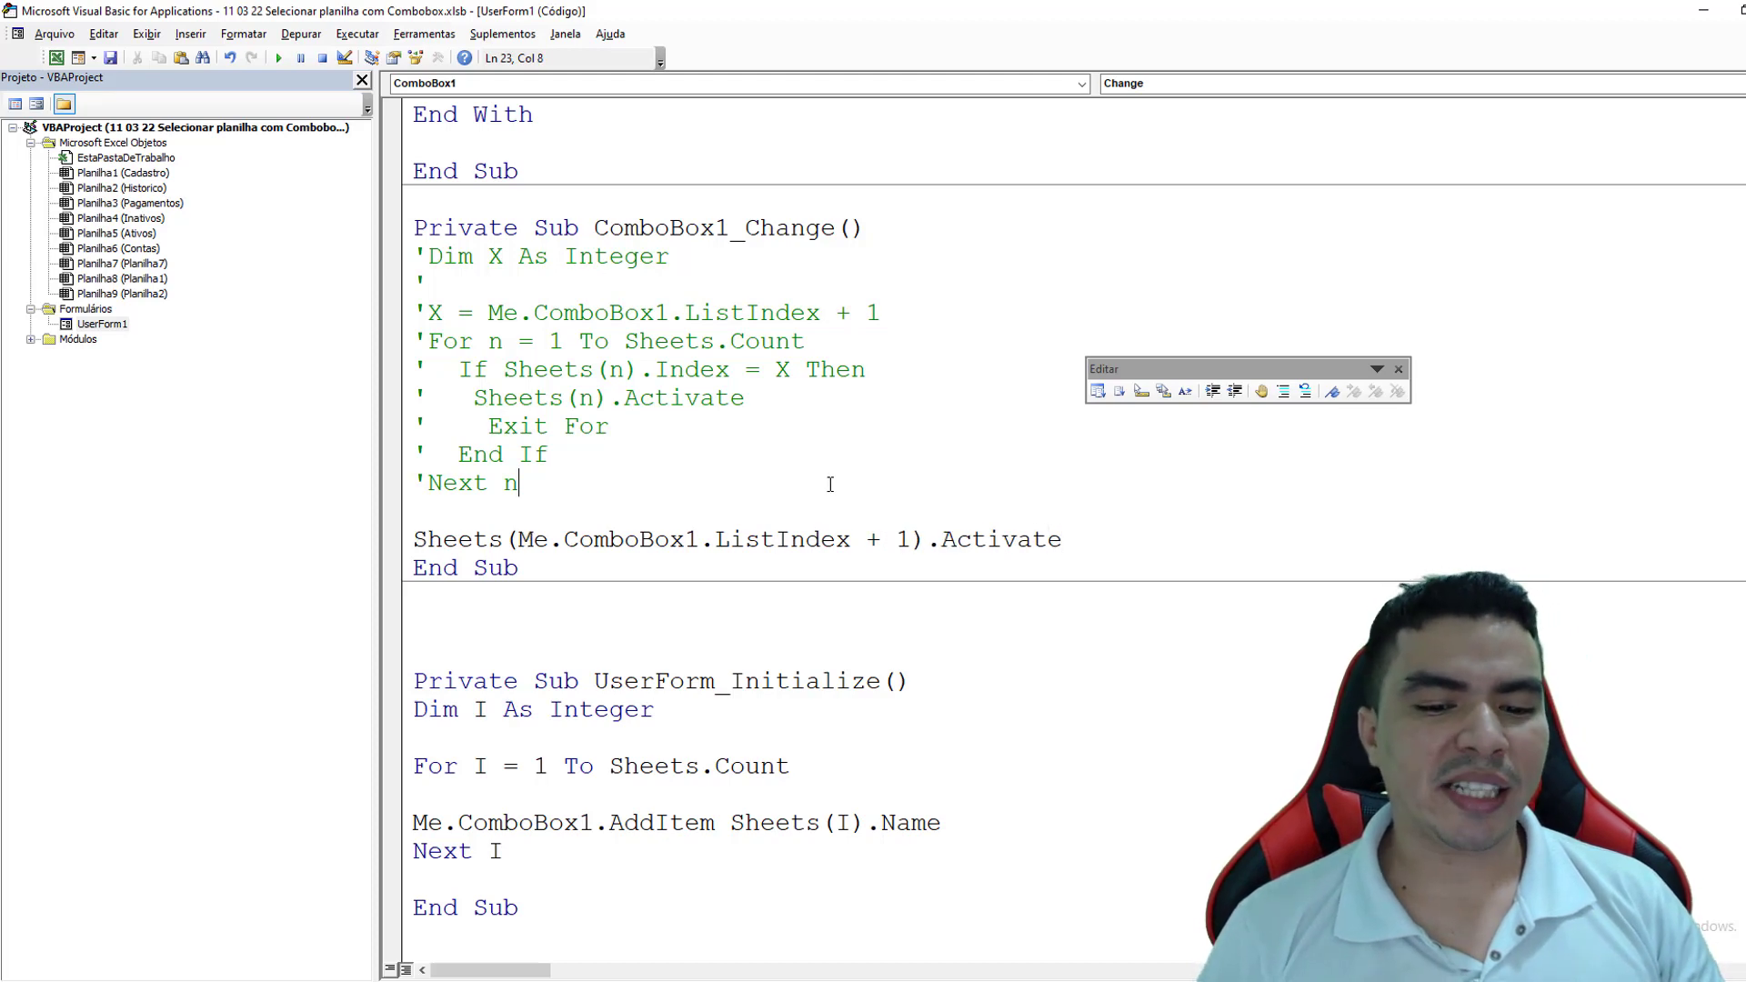
- Run UserForm1, drop down its sheet list, and mark the first, Historico and Pagamentos entries
{"action": "left_click", "coordinate": [280, 59]}
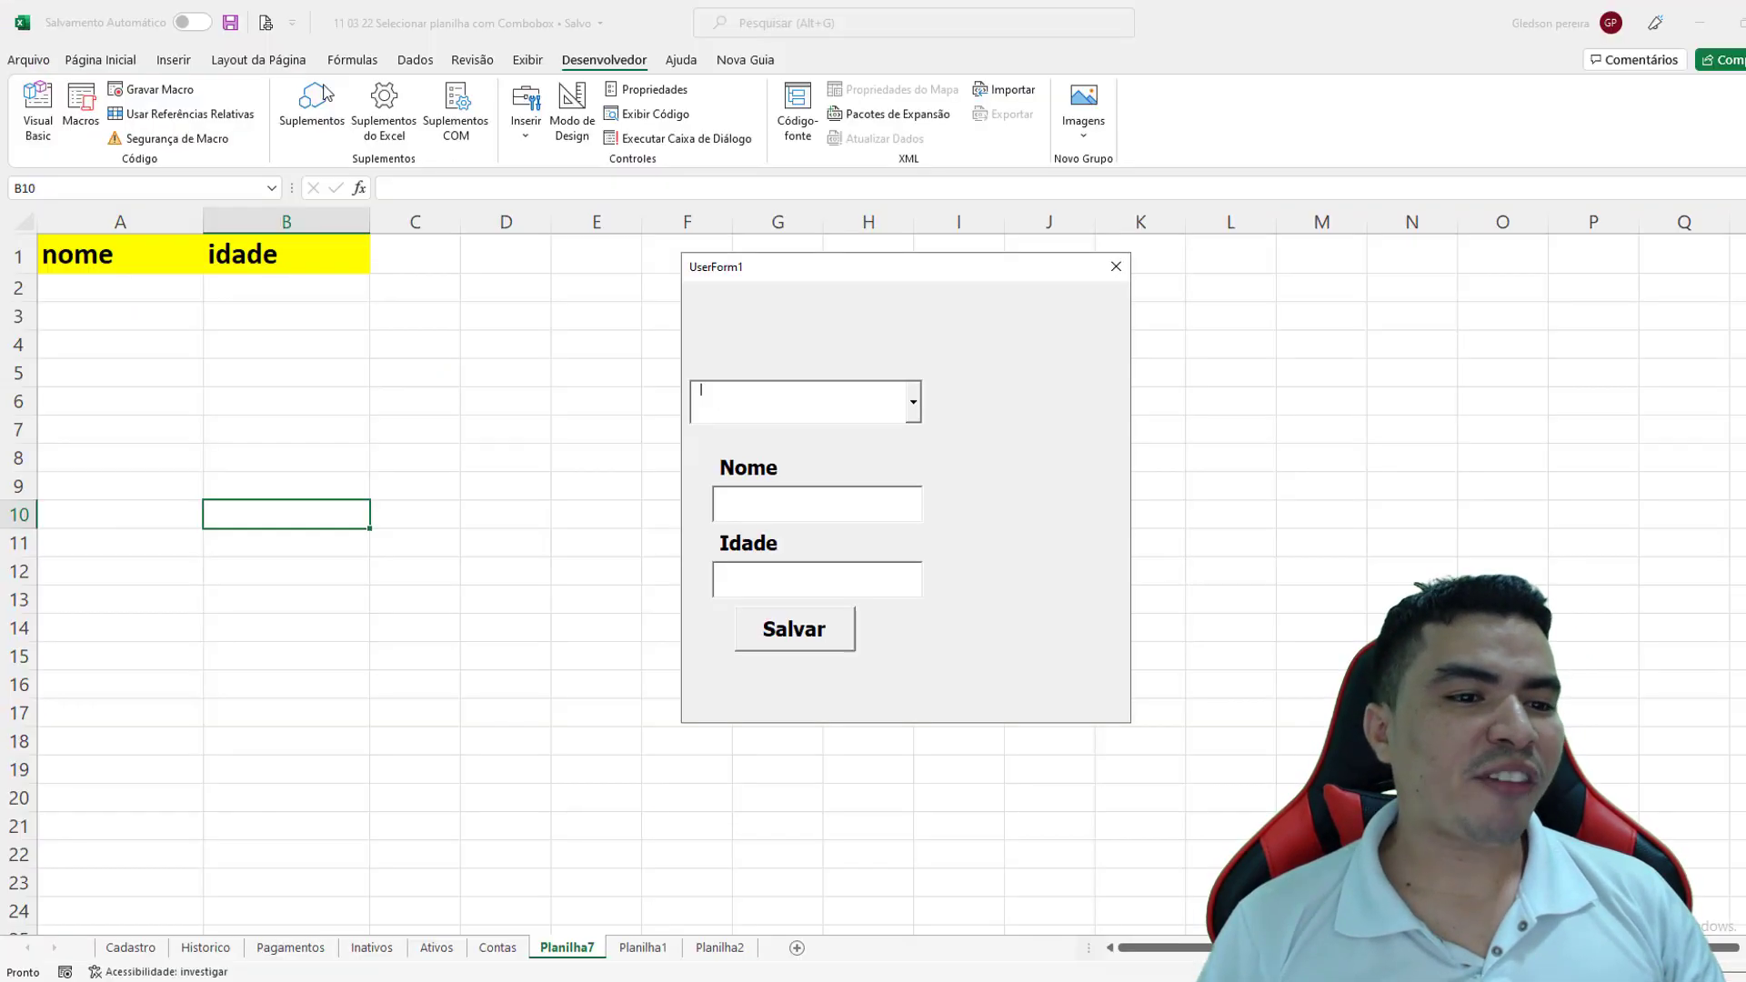
{"action": "left_click", "coordinate": [914, 401]}
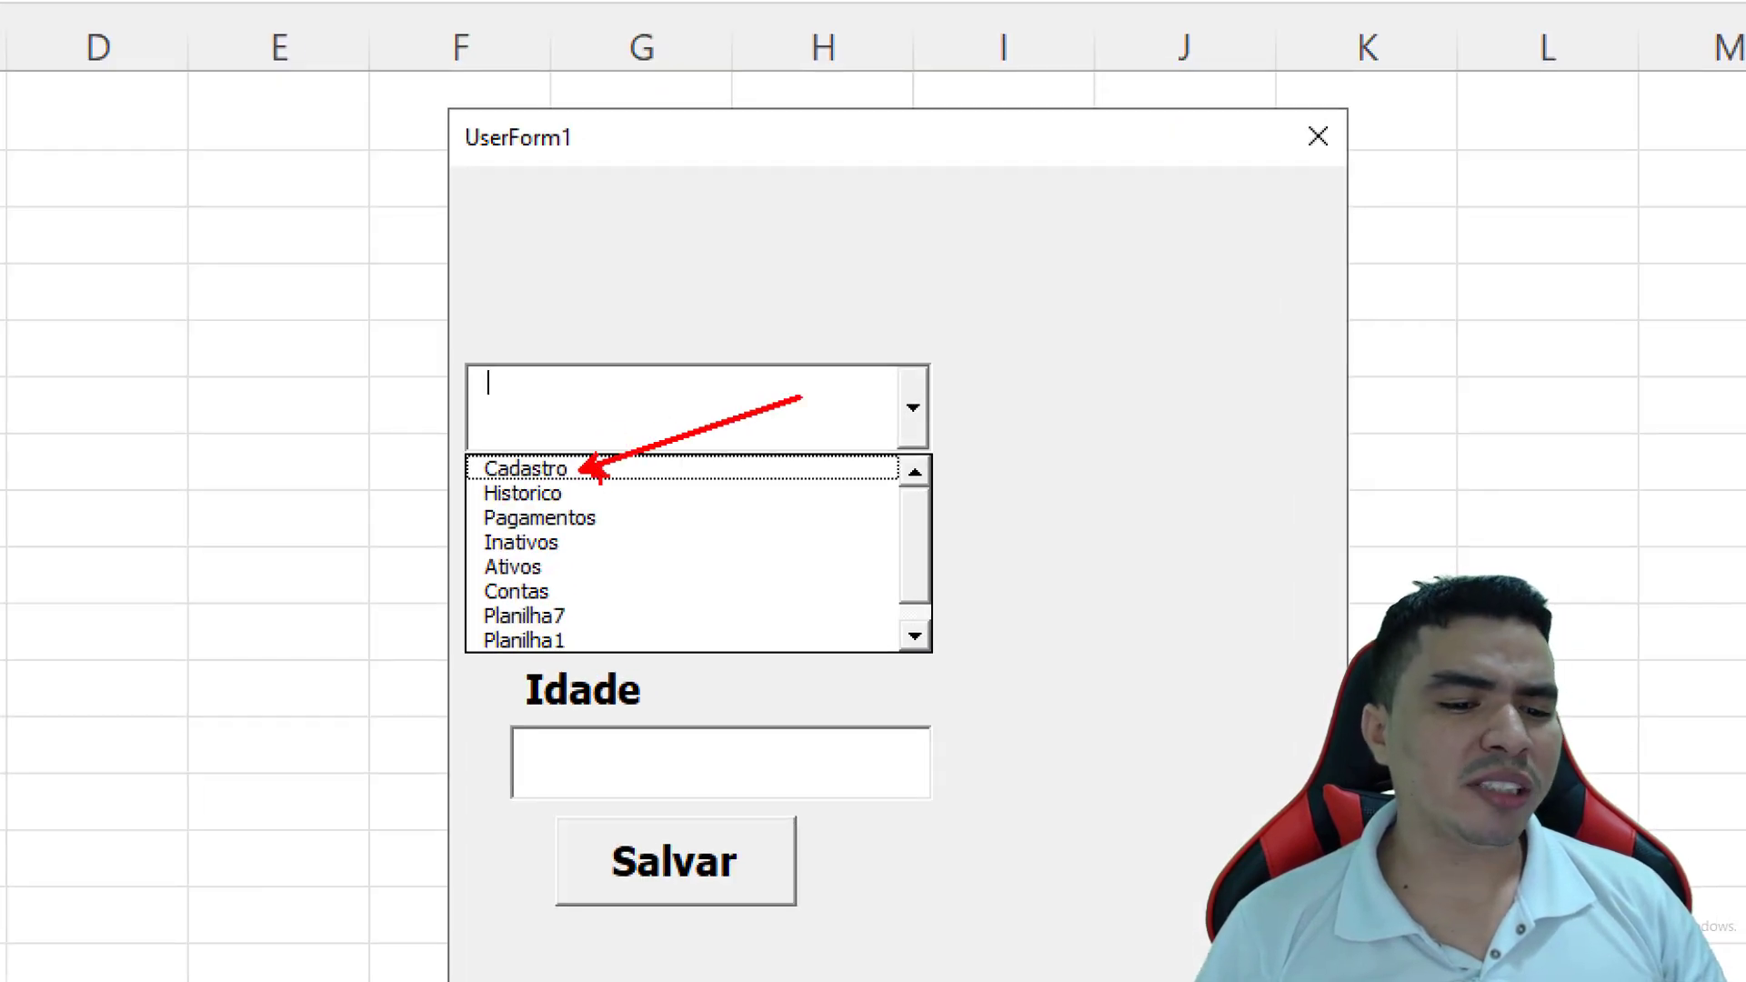
{"action": "left_click_drag", "start_coordinate": [568, 494], "coordinate": [724, 496]}
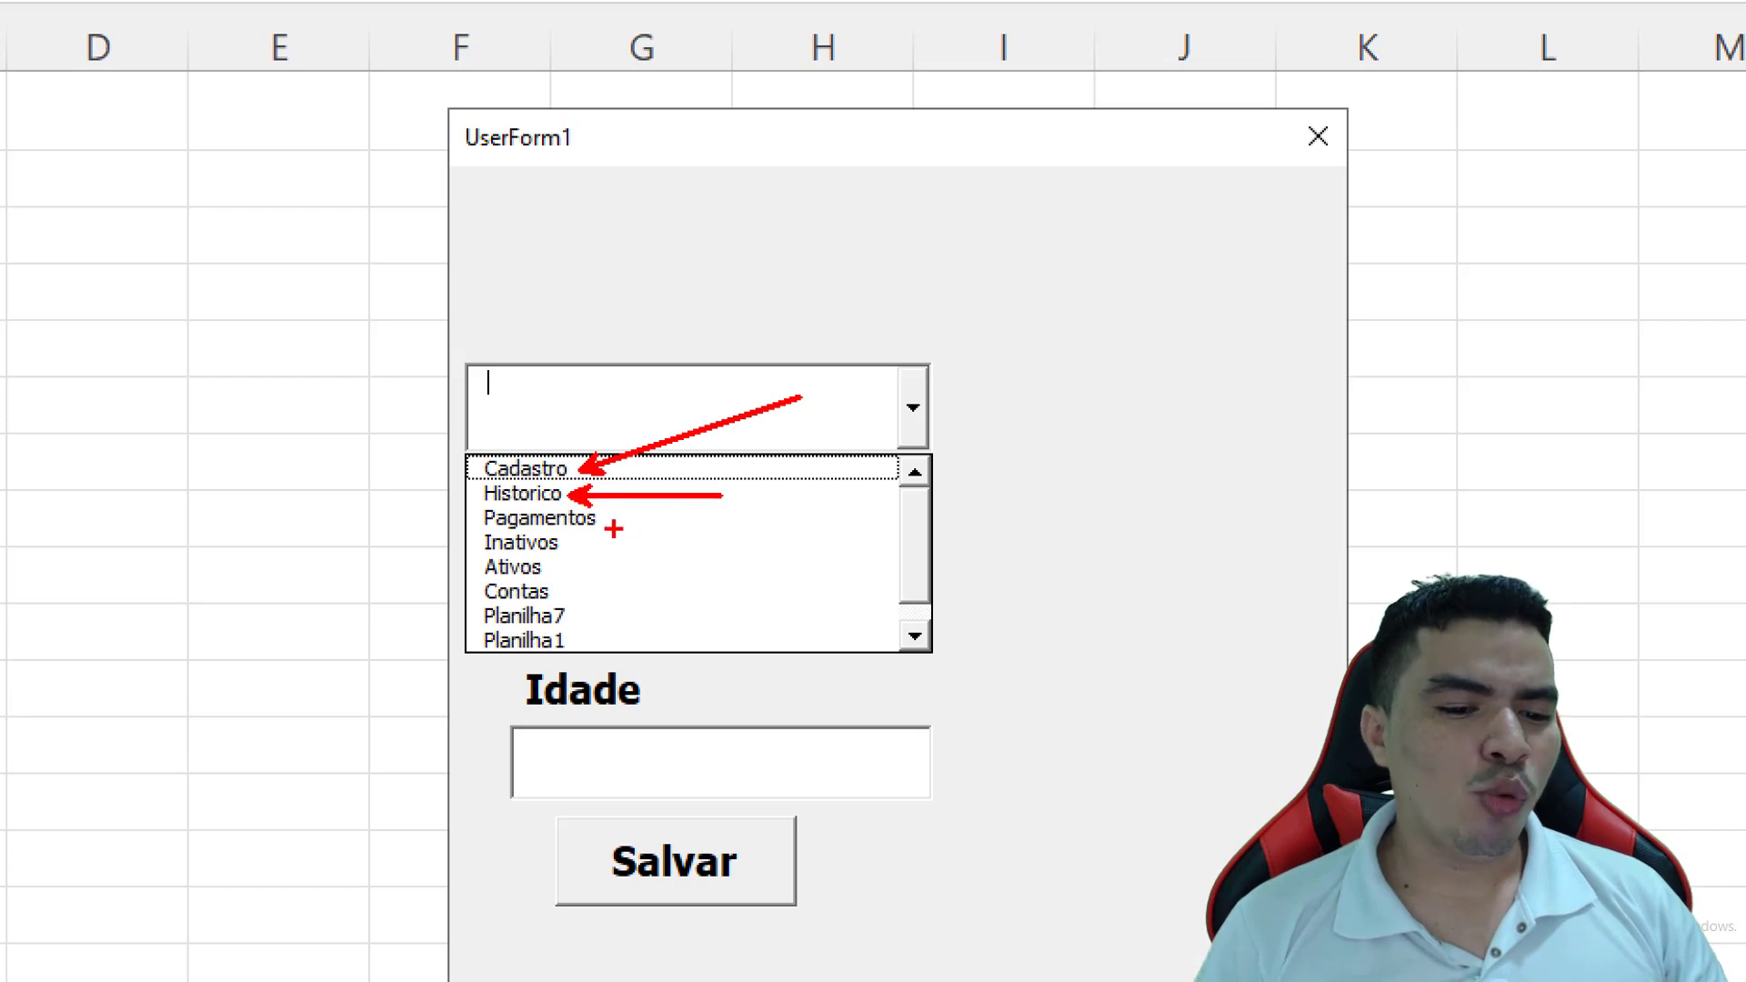
{"action": "left_click_drag", "start_coordinate": [599, 530], "coordinate": [655, 561]}
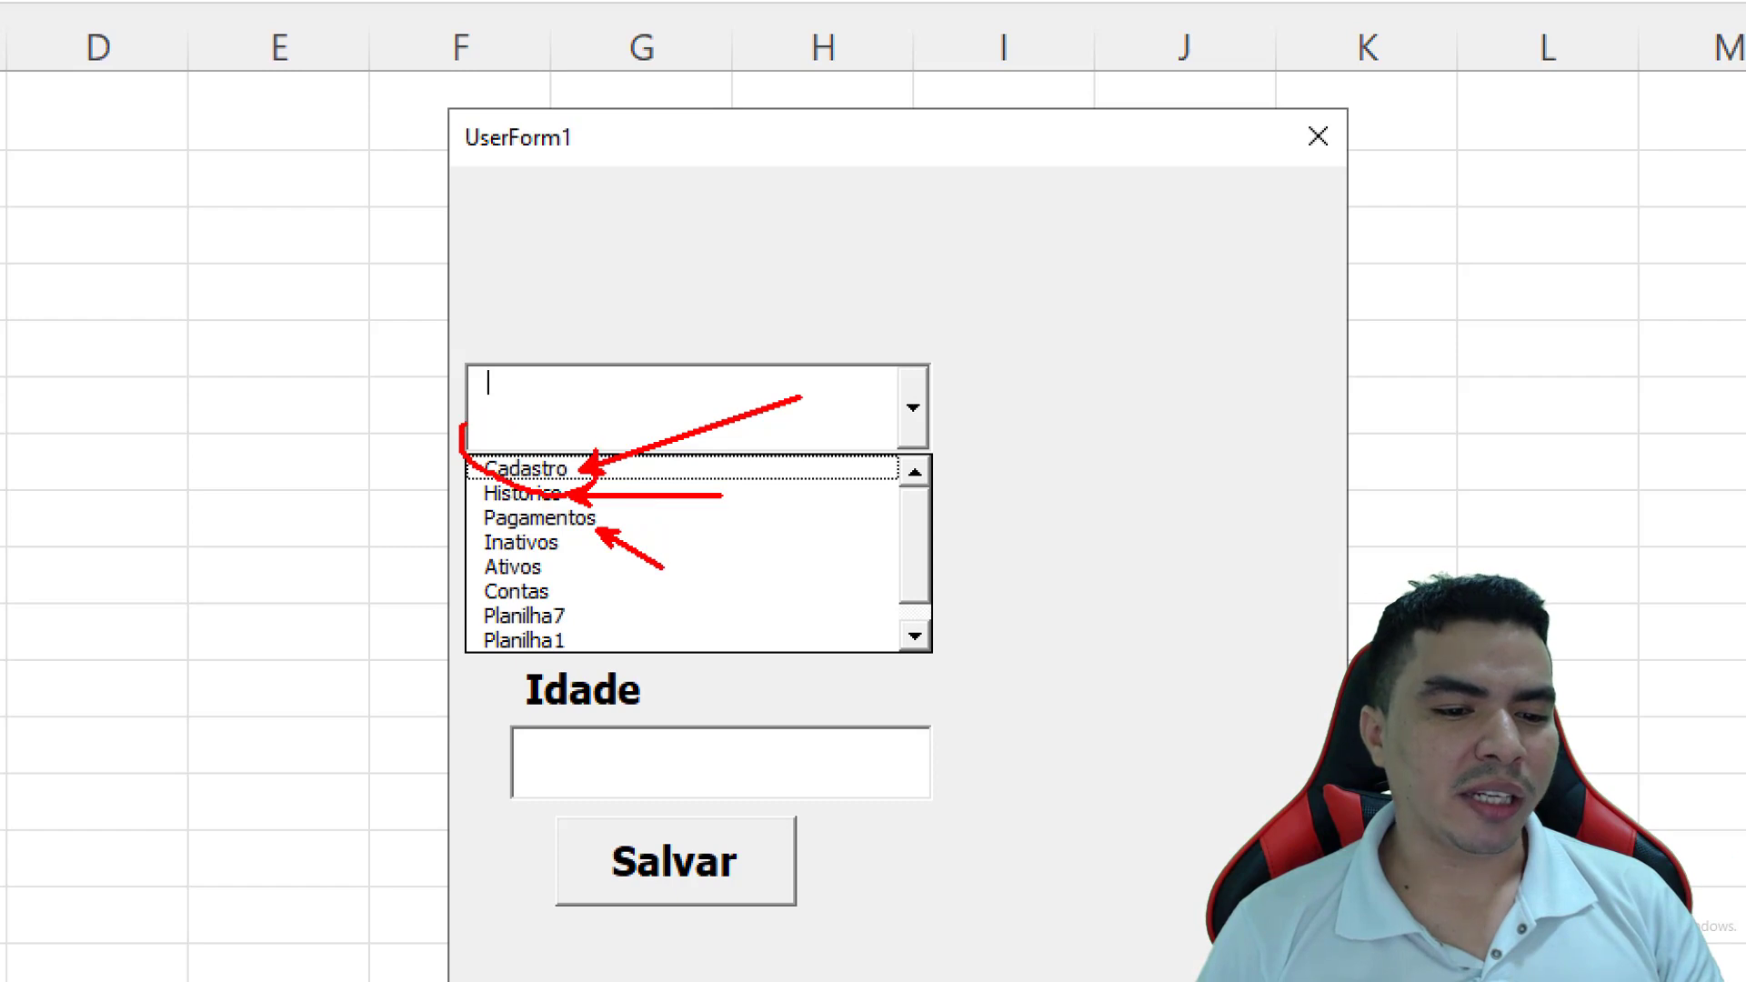
{"action": "left_click_drag", "start_coordinate": [596, 452], "coordinate": [472, 418]}
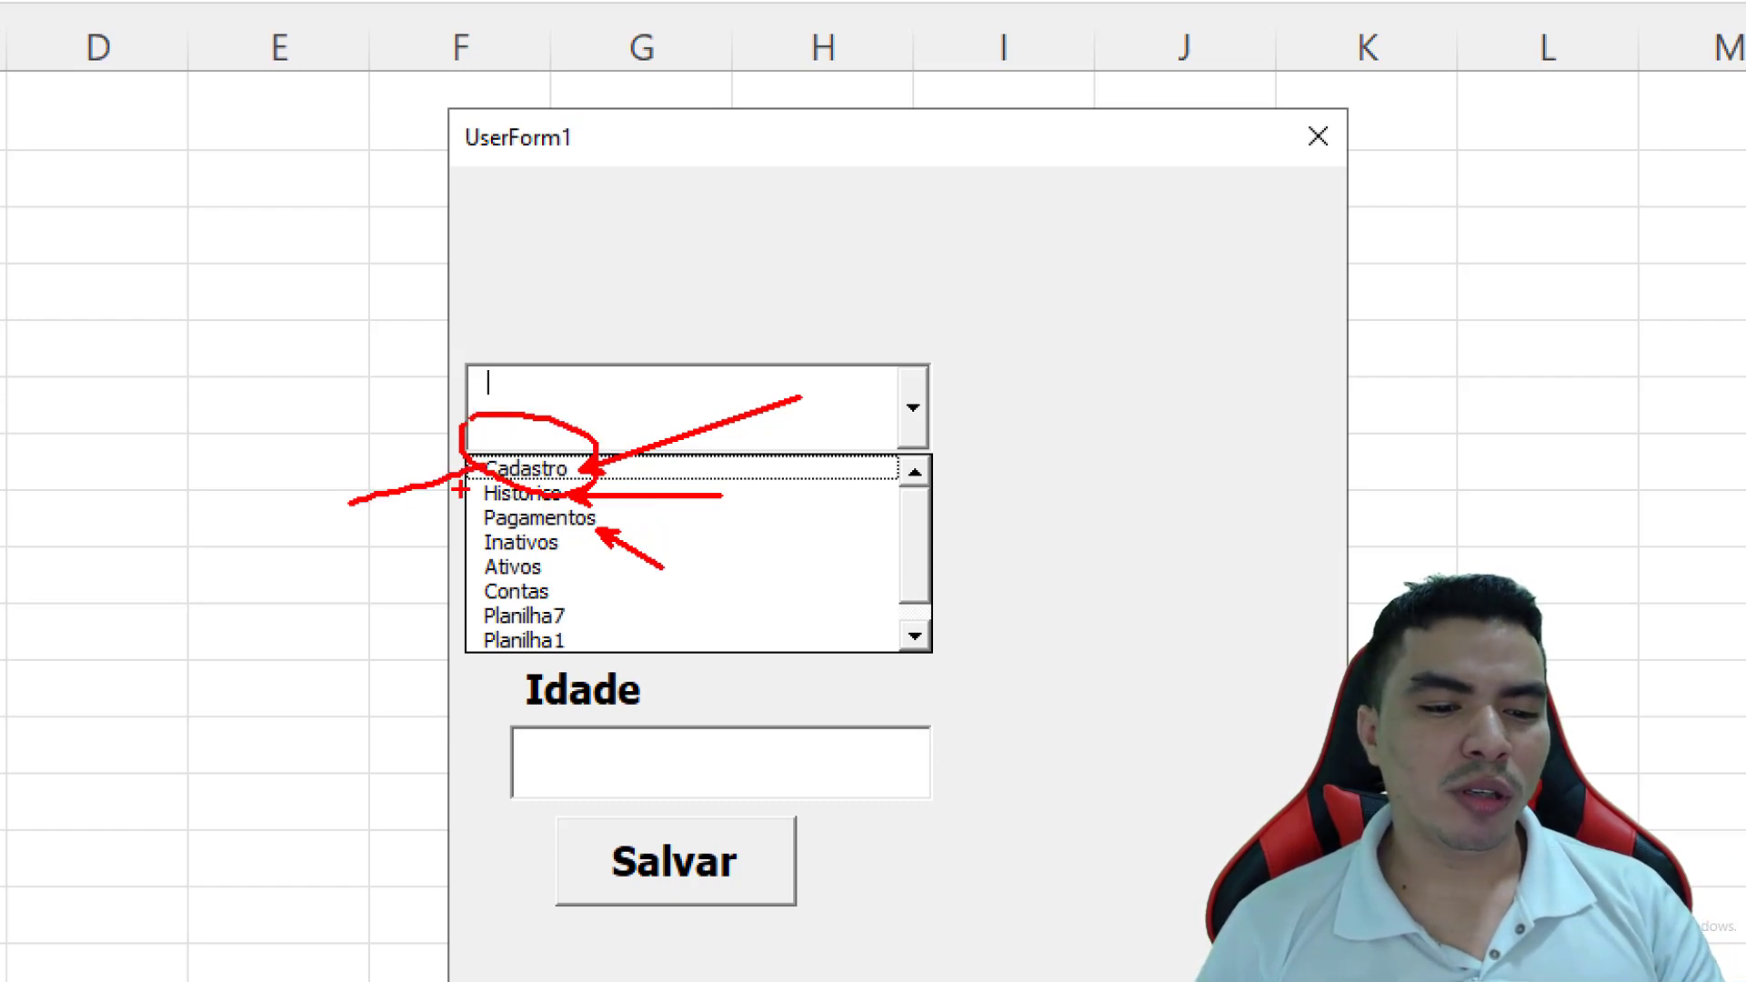
{"action": "left_click_drag", "start_coordinate": [474, 497], "coordinate": [401, 551]}
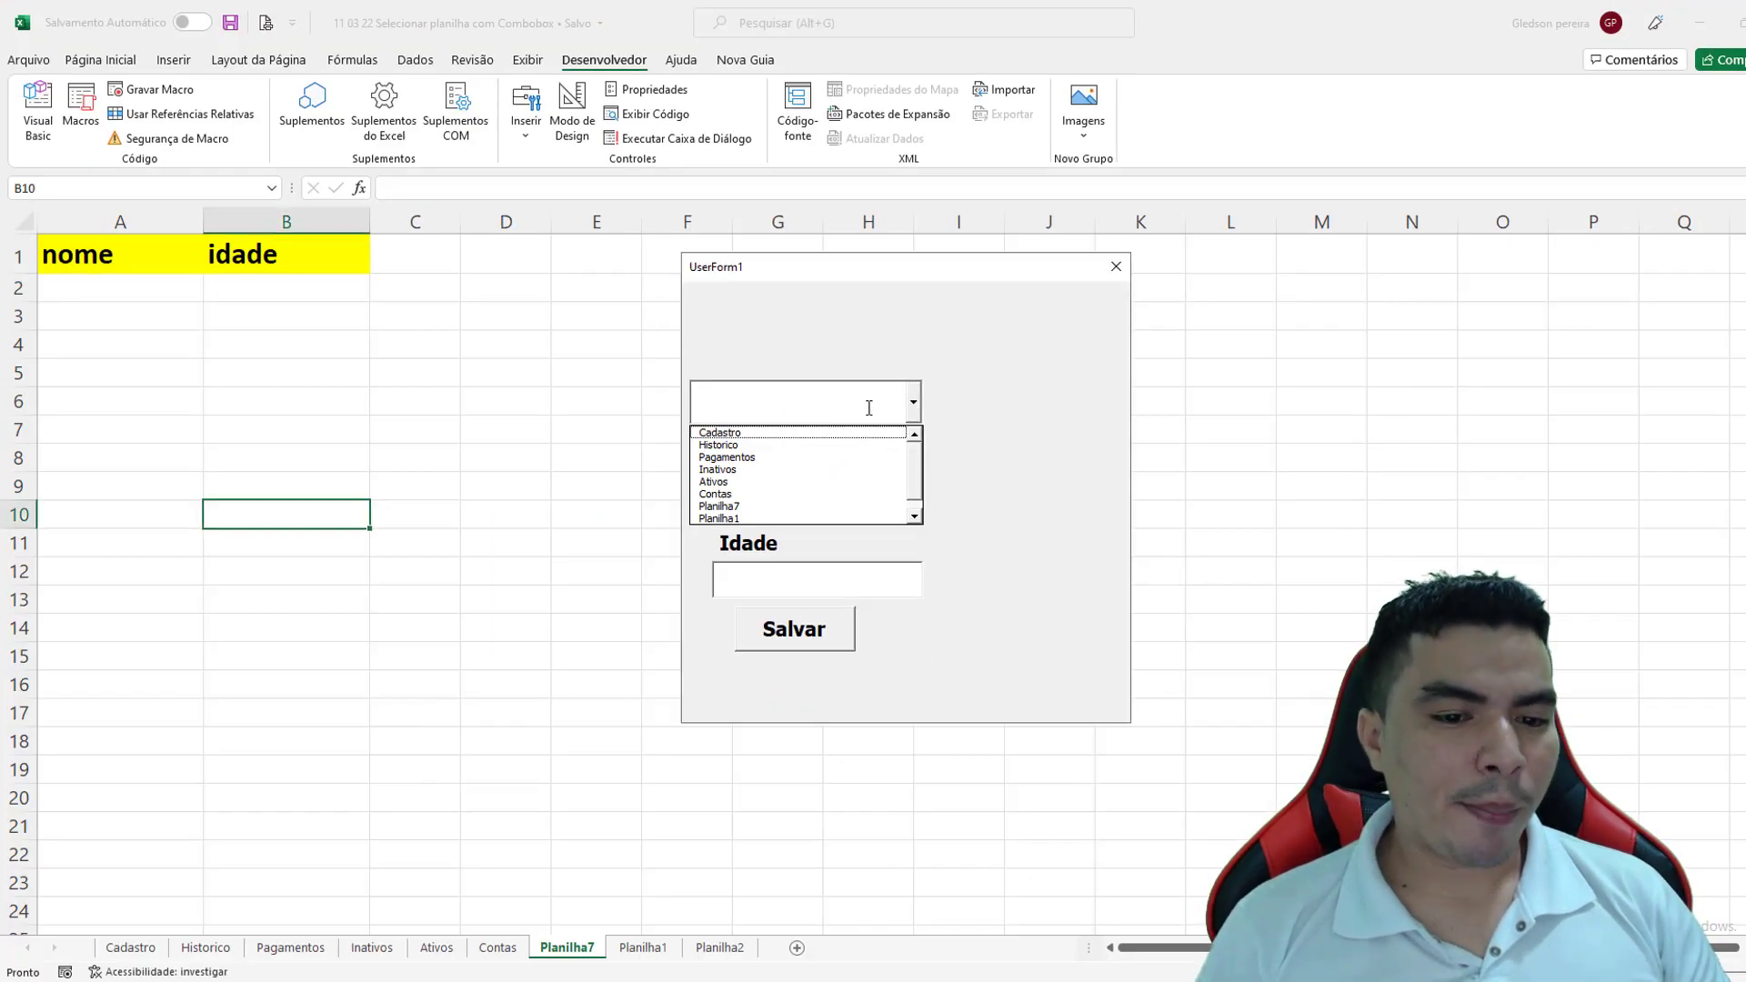
- Pick Historico and then Cadastro in the running form, then close UserForm1
{"action": "left_click", "coordinate": [779, 446]}
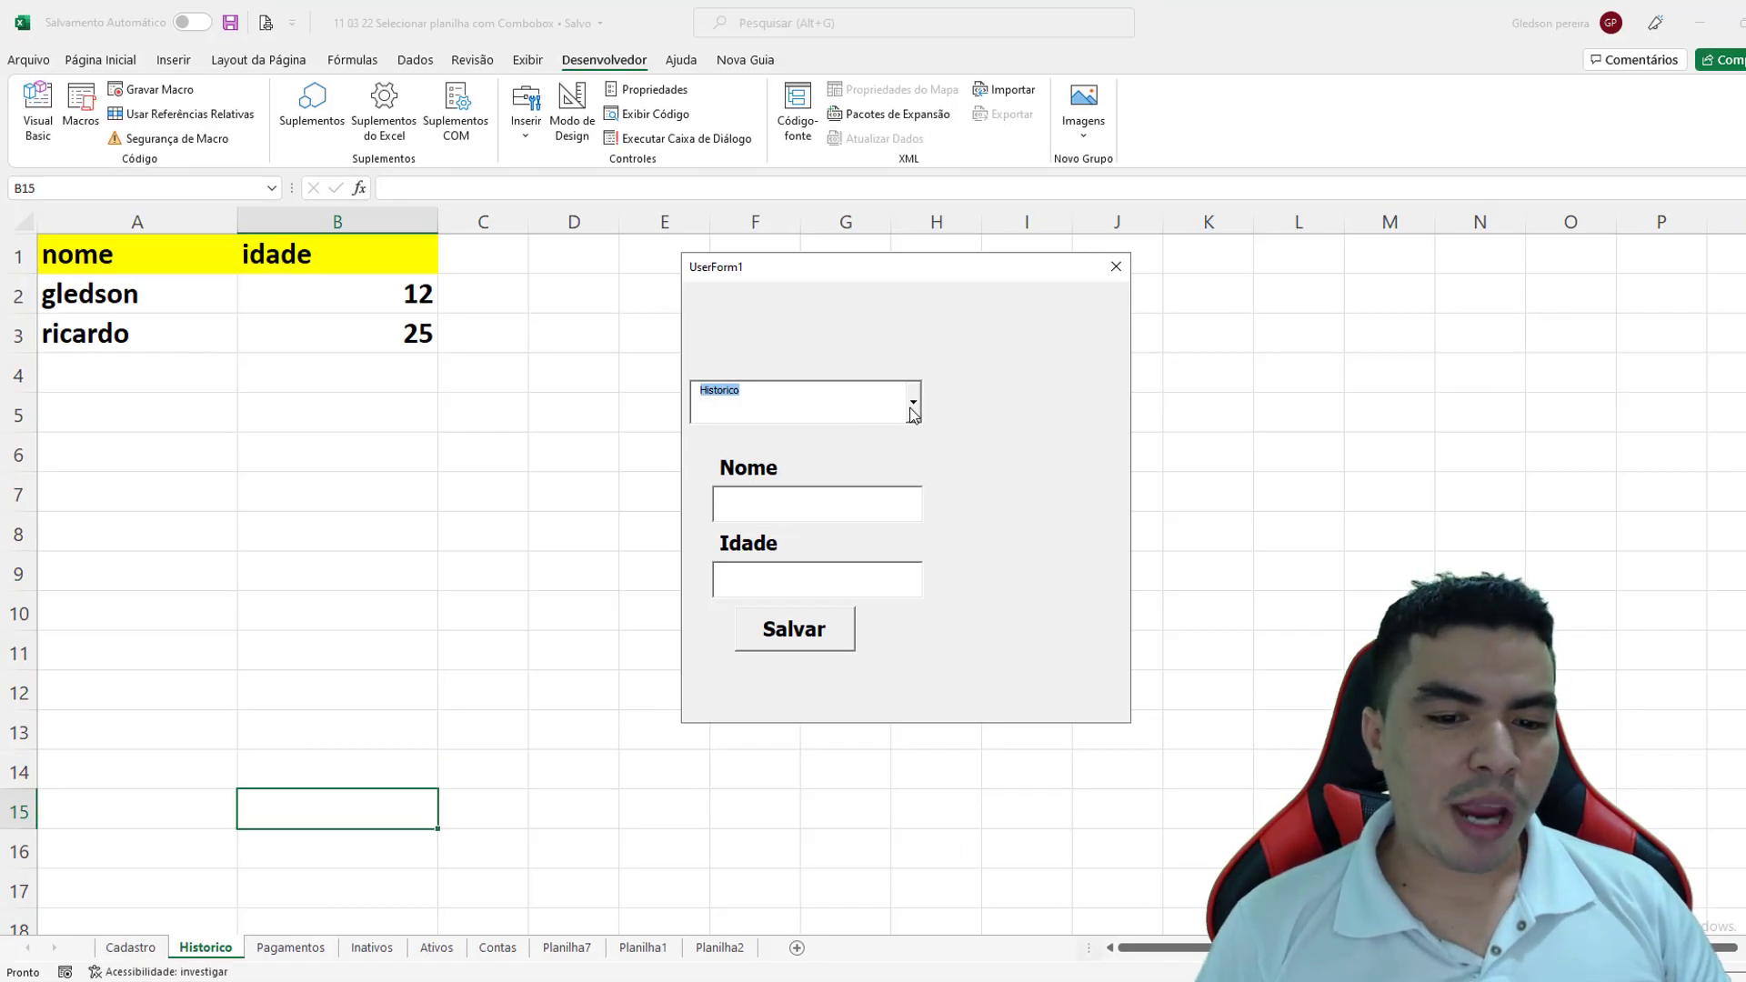
{"action": "left_click", "coordinate": [915, 402]}
{"action": "left_click", "coordinate": [901, 434]}
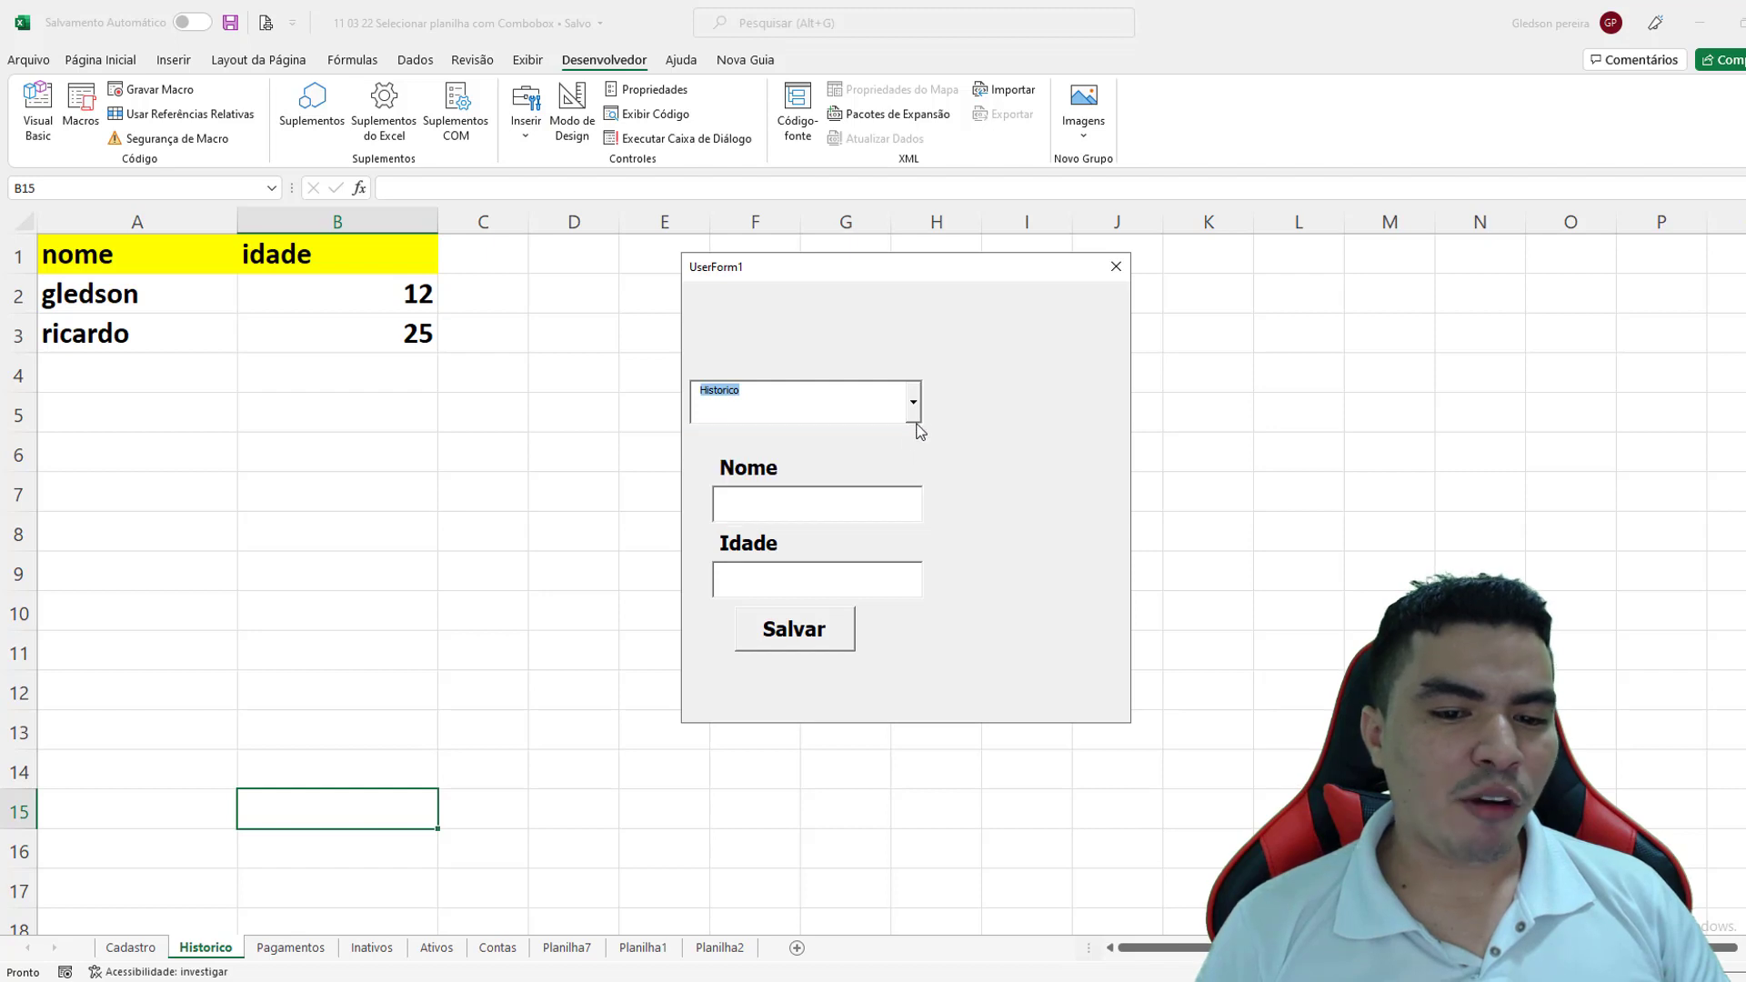
{"action": "left_click", "coordinate": [915, 420]}
{"action": "left_click", "coordinate": [724, 434]}
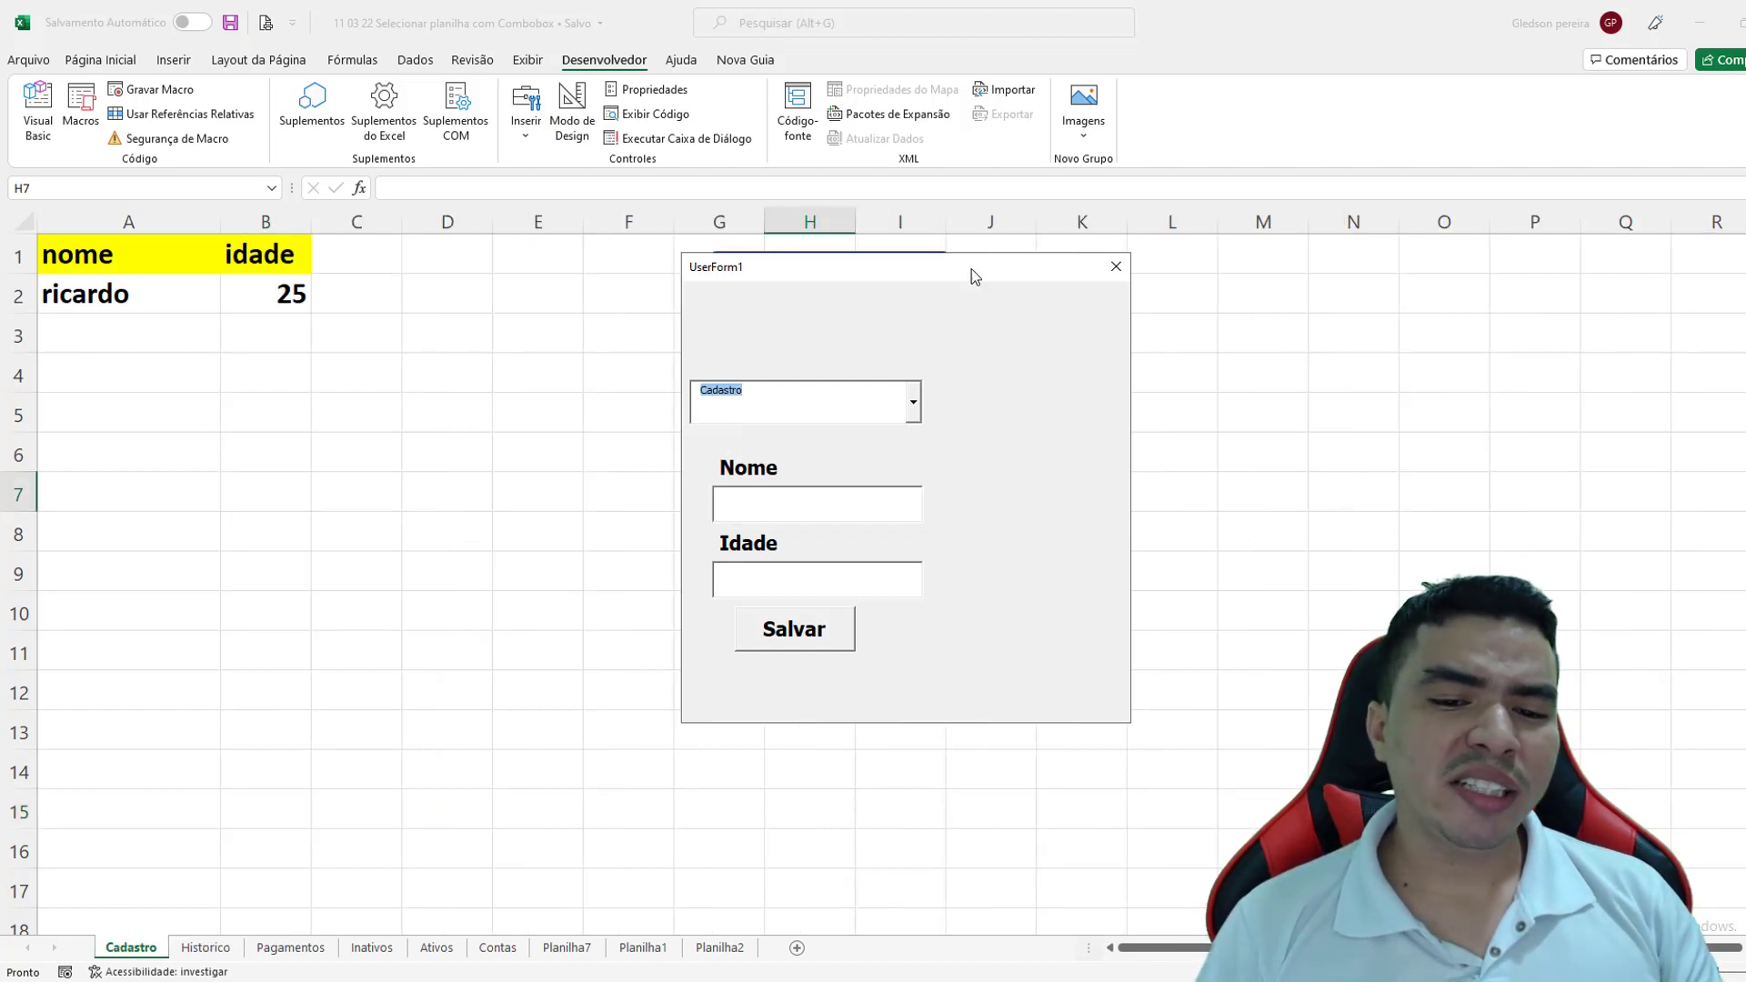
{"action": "left_click", "coordinate": [1116, 266]}
- Reopen ComboBox1_Change and highlight the commented loop, then the Sheets(...).Activate line
{"action": "double_click", "coordinate": [563, 236]}
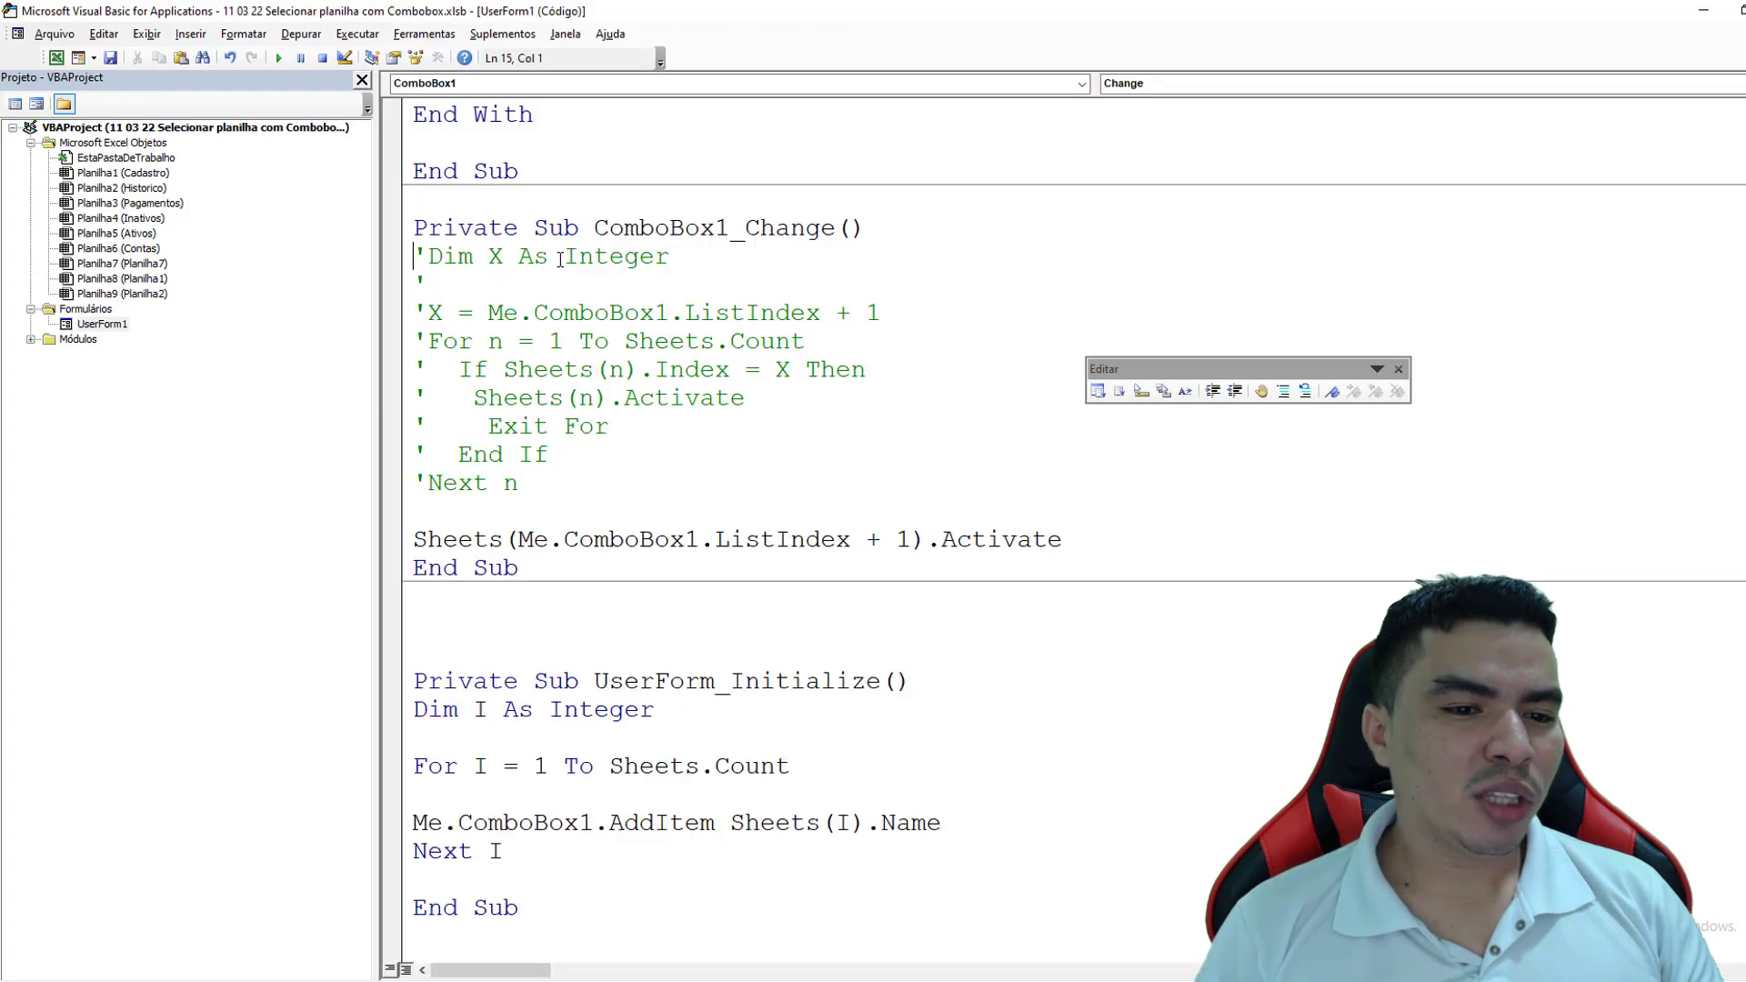
{"action": "mouse_move", "coordinate": [418, 256]}
{"action": "left_mouse_down"}
{"action": "mouse_move", "coordinate": [540, 459]}
{"action": "mouse_move", "coordinate": [577, 486]}
{"action": "left_mouse_up"}
{"action": "left_click_drag", "start_coordinate": [1064, 540], "coordinate": [461, 543]}
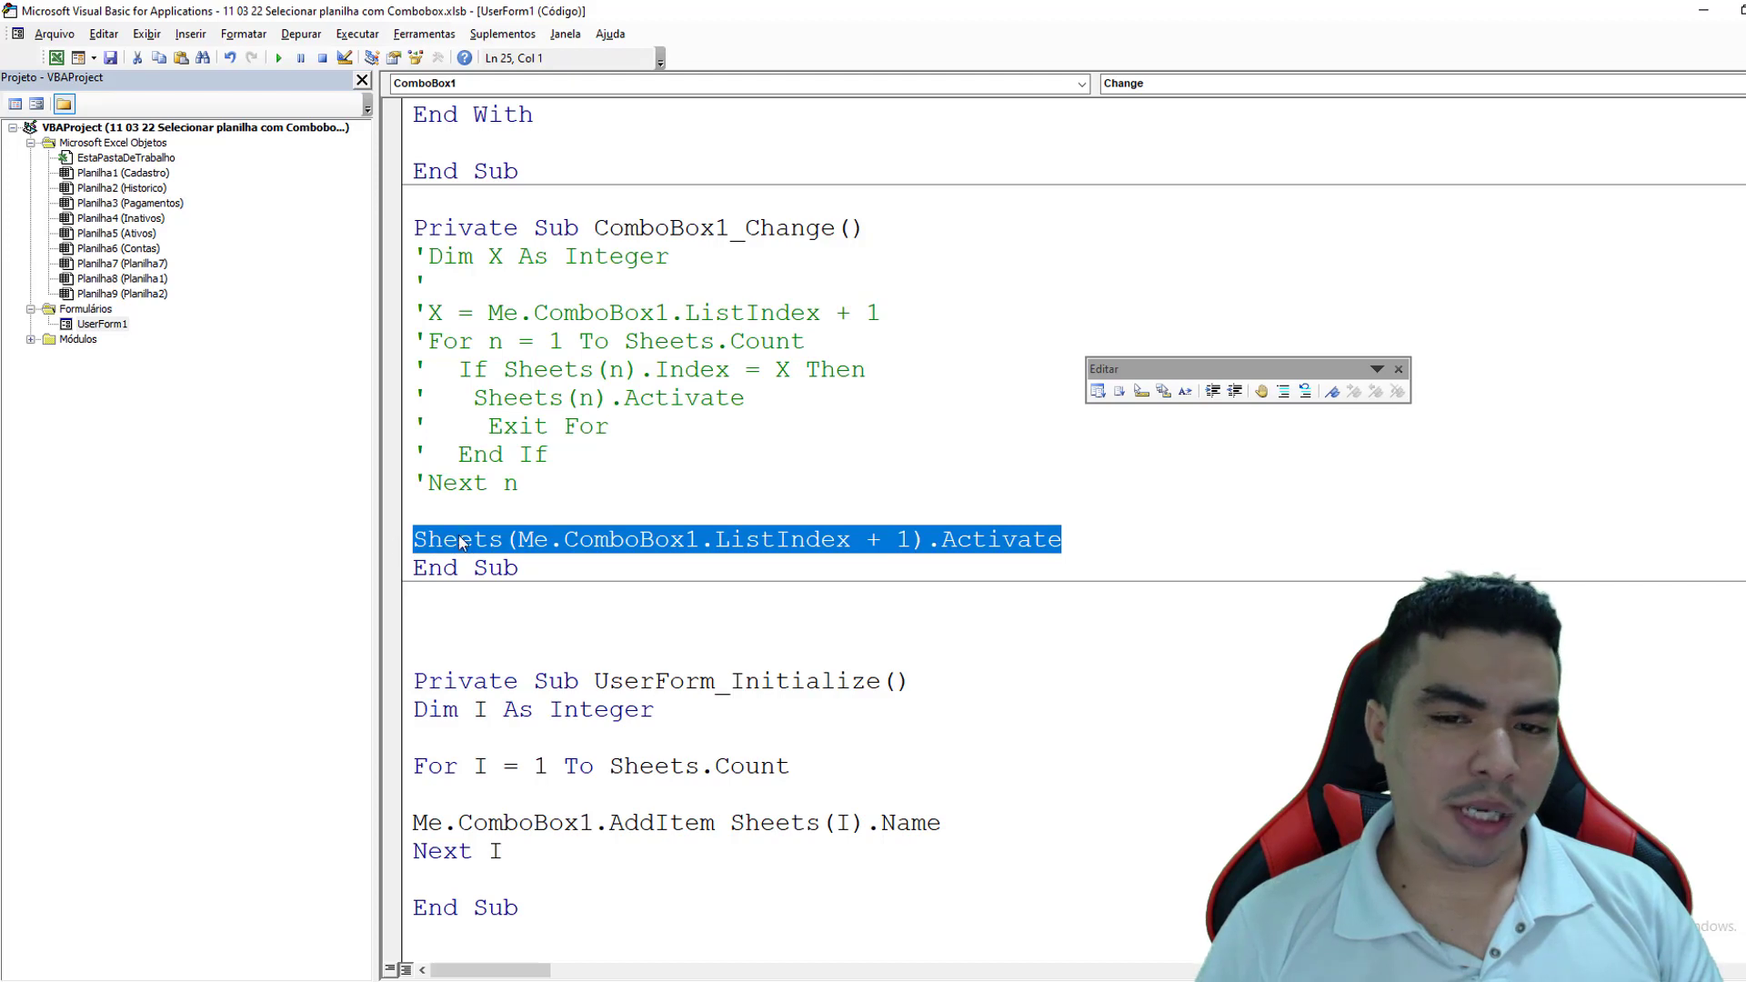